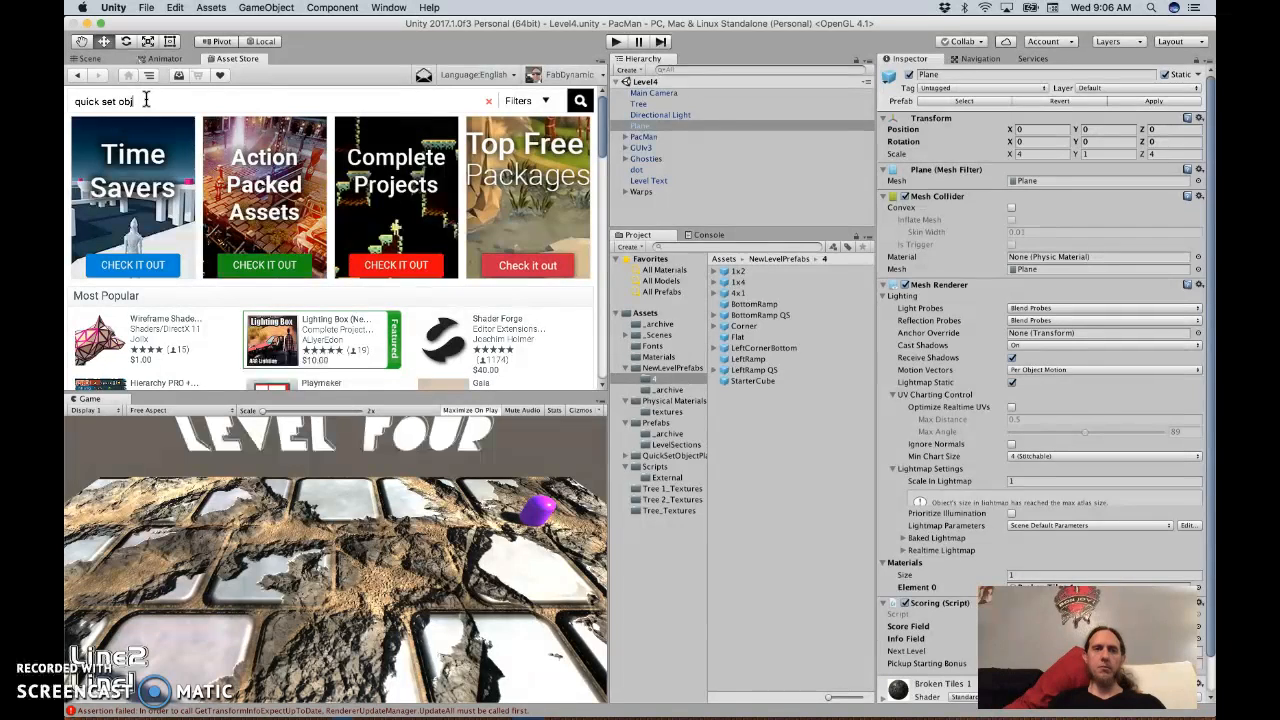
Step: Search the Asset Store for "quick set object placer" and open the page of the free version
{"action": "type", "text": "ect plac"}
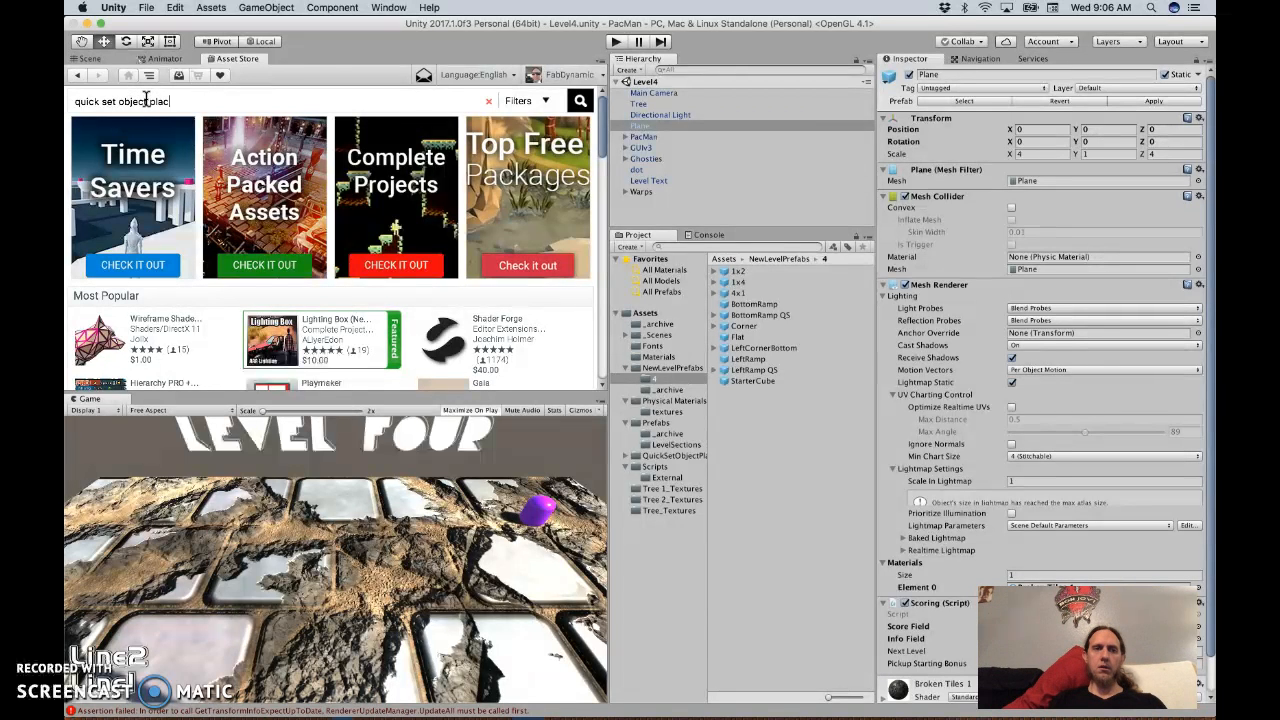
{"action": "type", "text": "er"}
{"action": "key", "text": "Return"}
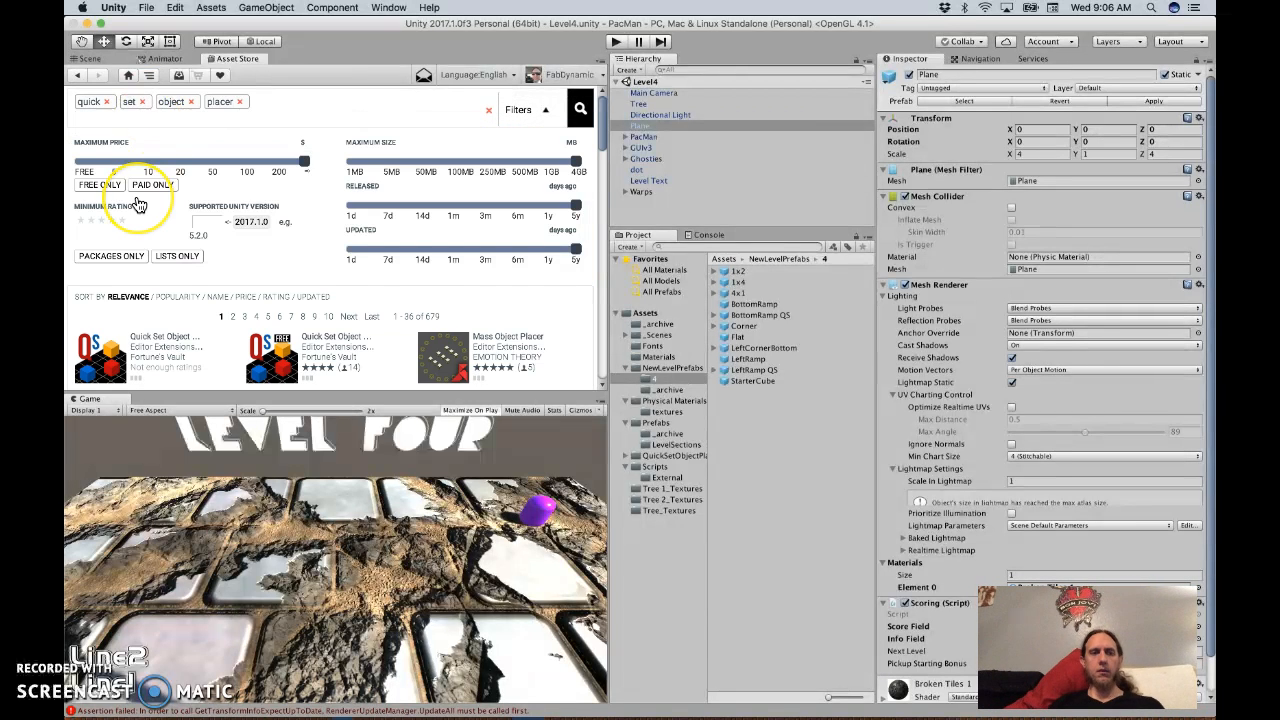
{"action": "scroll", "coordinate": [139, 204], "scroll_direction": "down", "scroll_amount": 3}
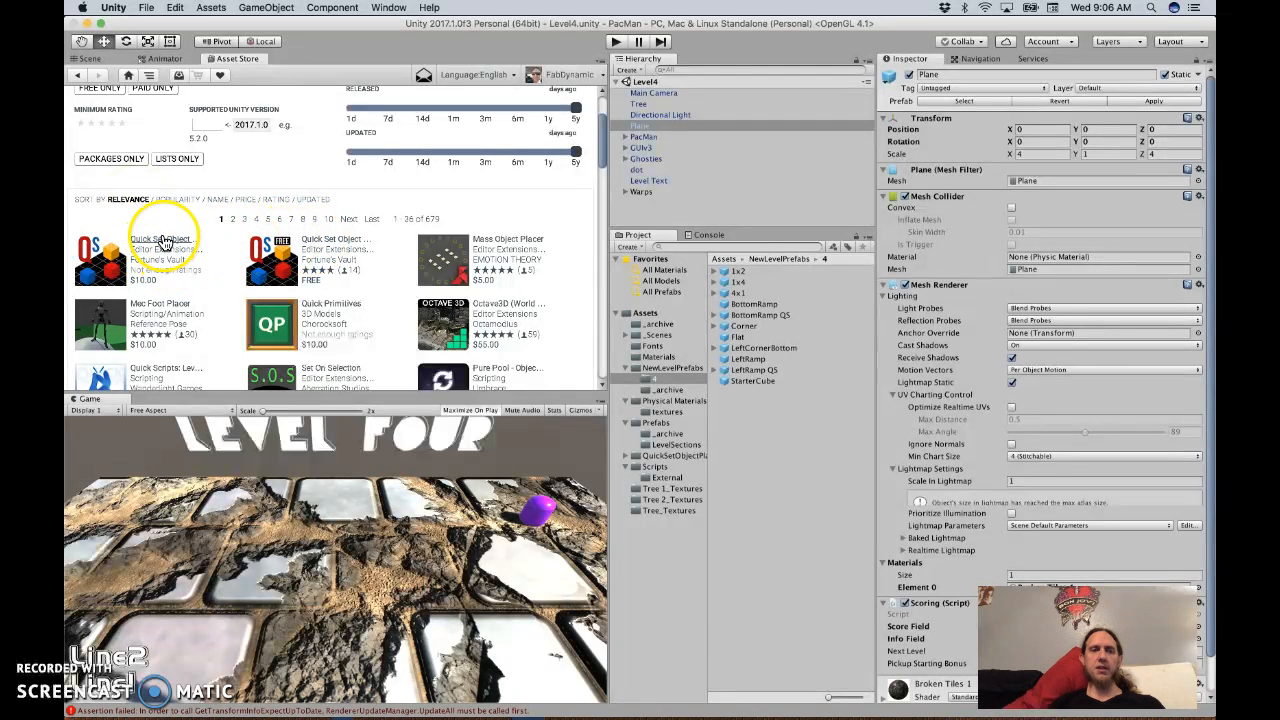
{"action": "left_click", "coordinate": [320, 244]}
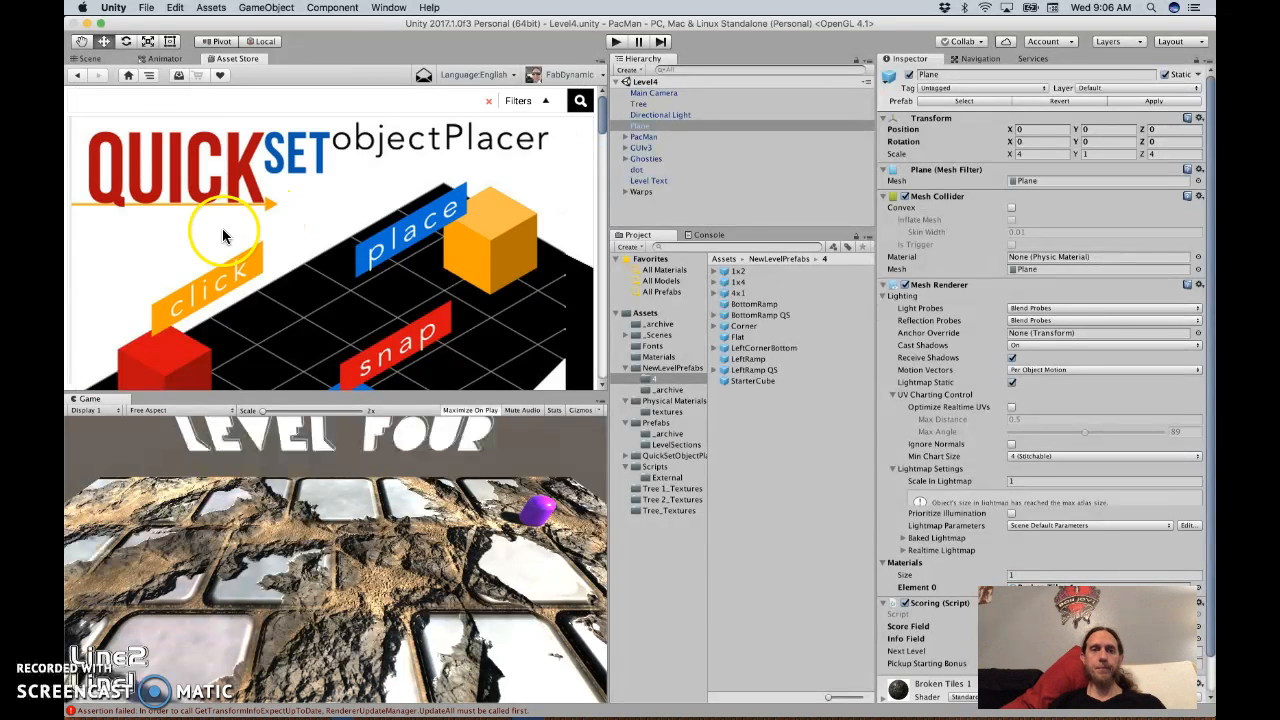
Step: Import the Quick Set Object Placer Free package and show the contents of its QuickSetObjectPlacer folder
{"action": "scroll", "coordinate": [228, 225], "scroll_direction": "down", "scroll_amount": 5}
{"action": "left_click", "coordinate": [113, 268]}
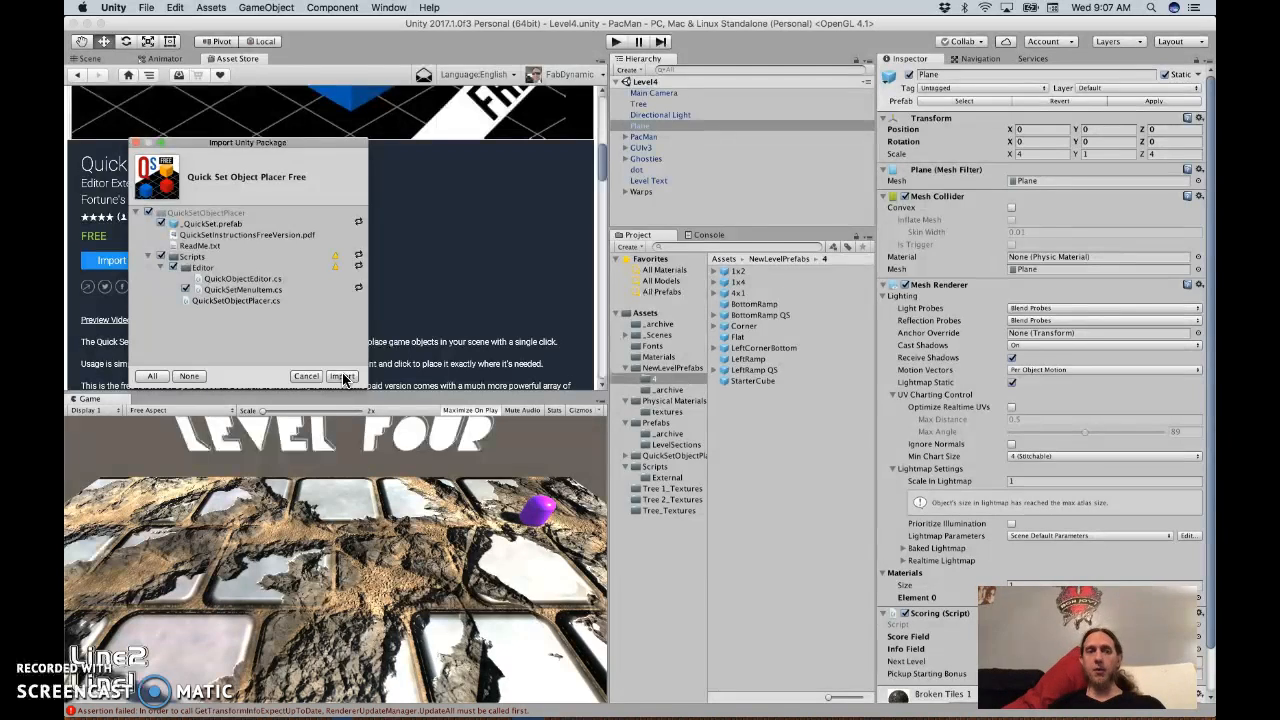
{"action": "left_click", "coordinate": [341, 376]}
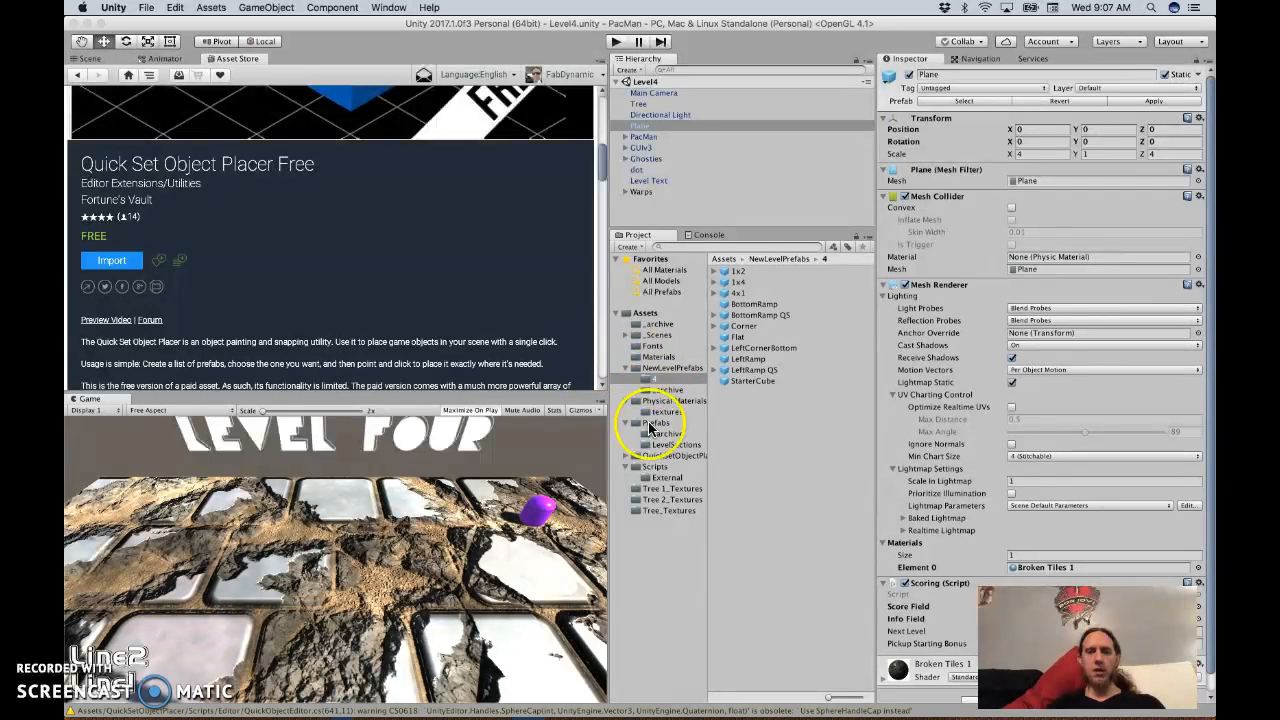
{"action": "left_click", "coordinate": [660, 455]}
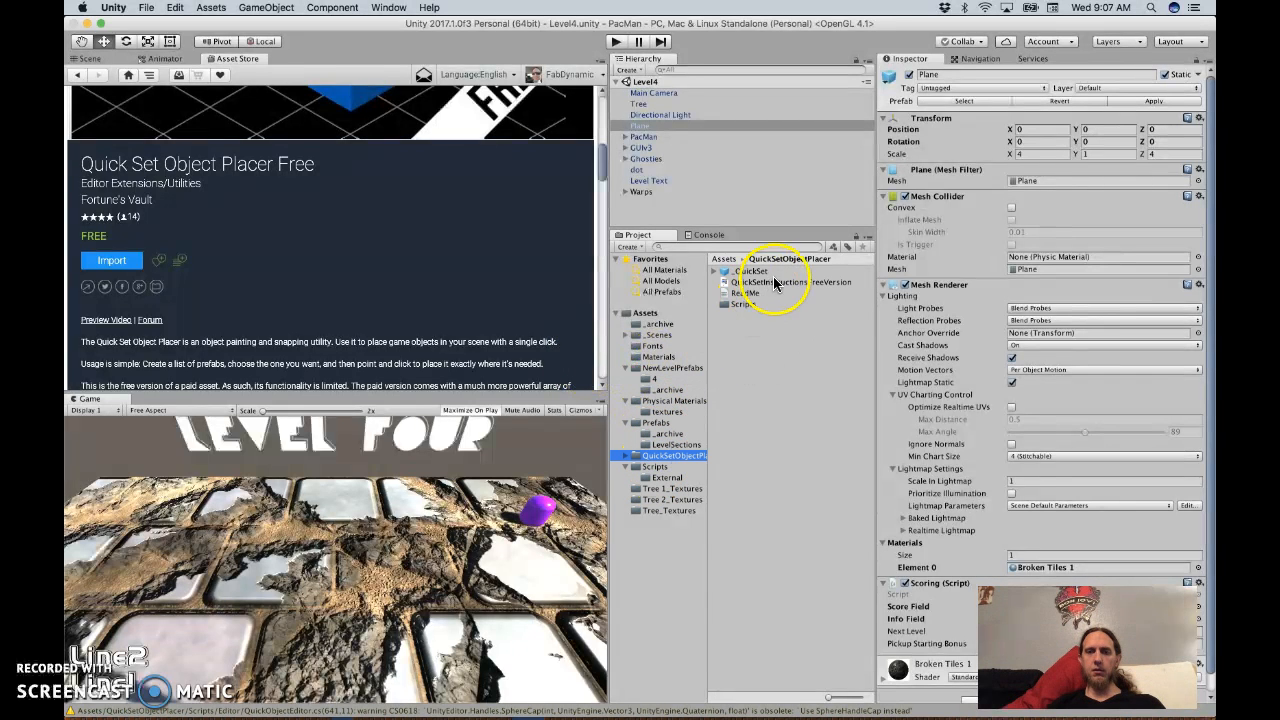
Step: Add a QuickSetObjectPlacer to the Level4 scene and move its _QuickSet object to the start of the hierarchy
{"action": "left_click", "coordinate": [86, 58]}
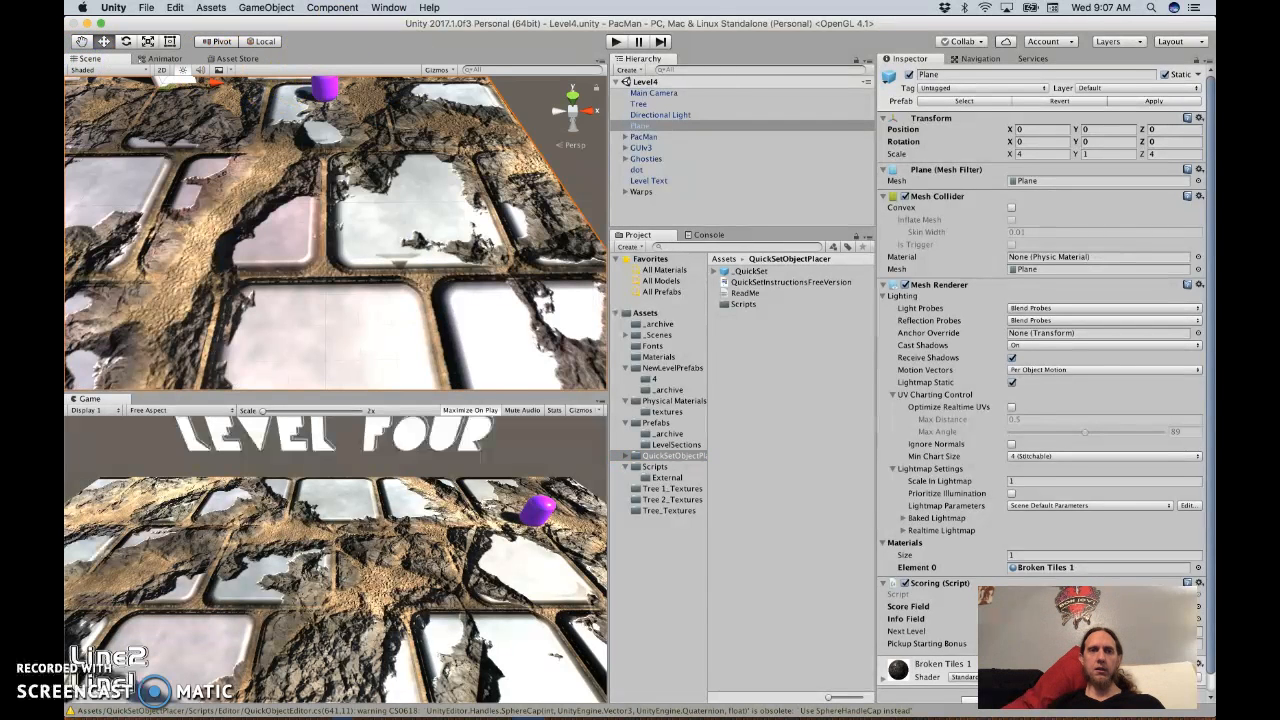
{"action": "left_click", "coordinate": [388, 7]}
{"action": "mouse_move", "coordinate": [410, 93]}
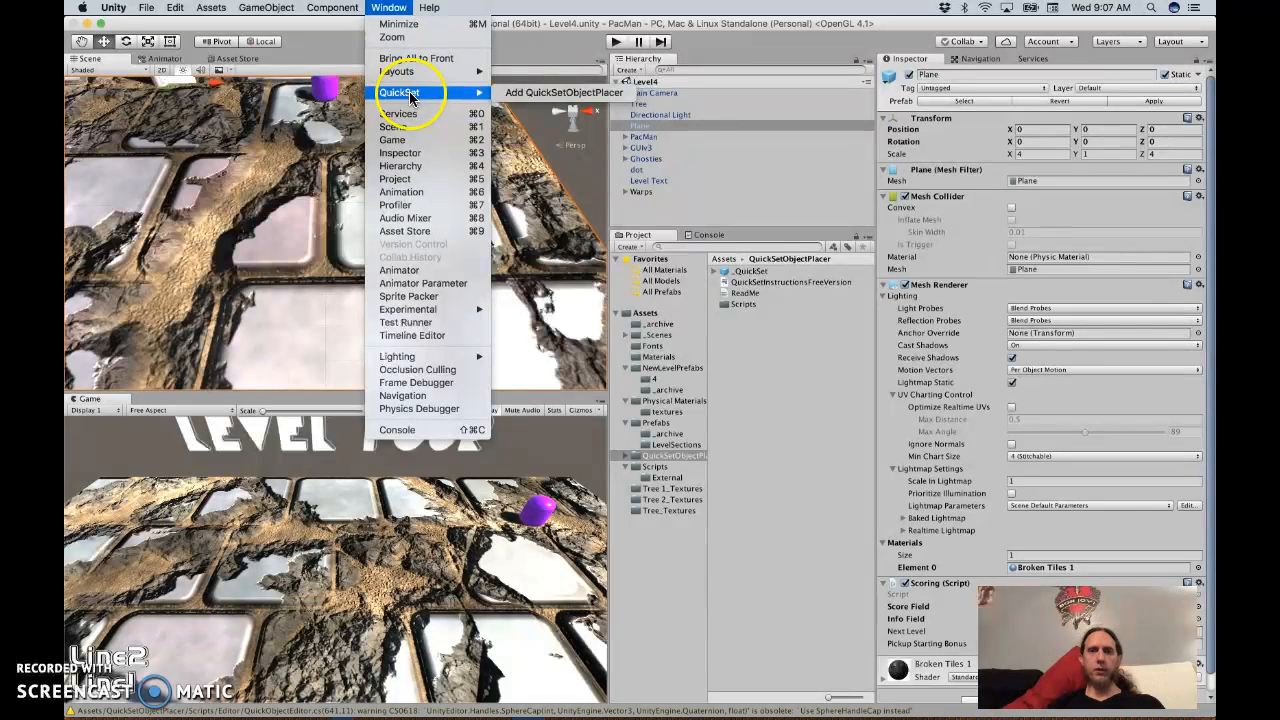
{"action": "left_click", "coordinate": [556, 92]}
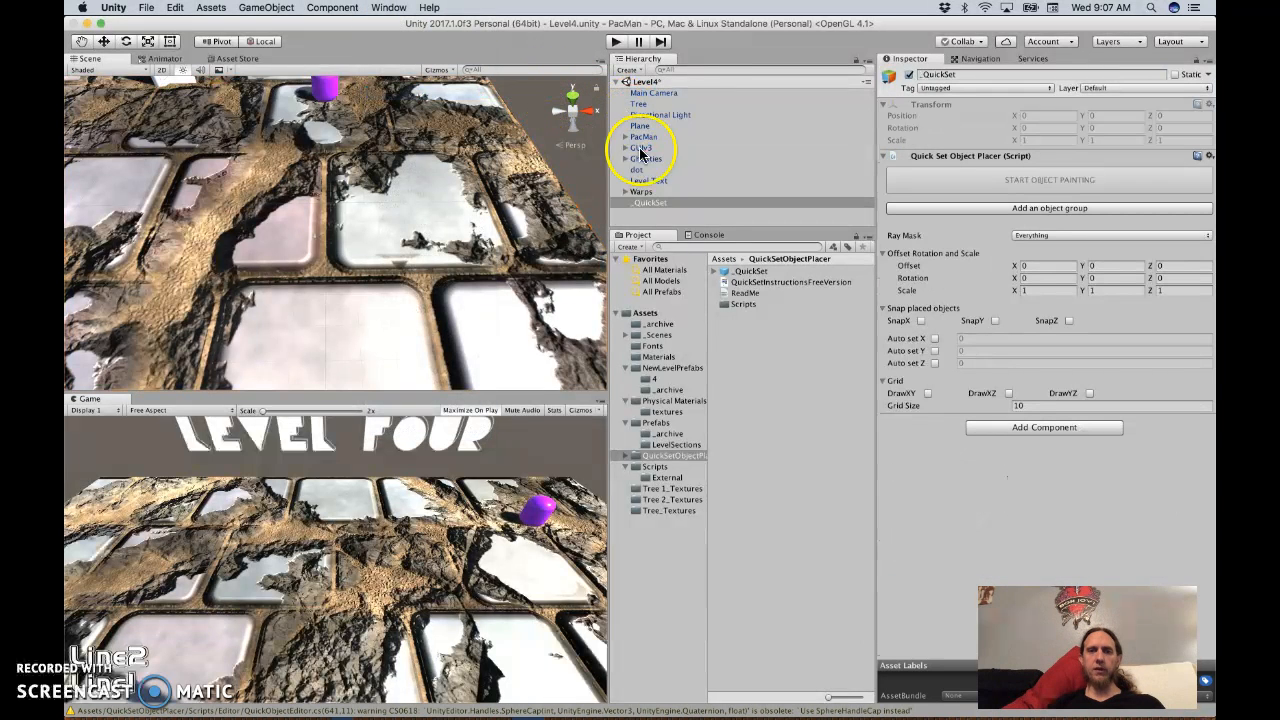
{"action": "left_click_drag", "start_coordinate": [655, 206], "coordinate": [634, 90]}
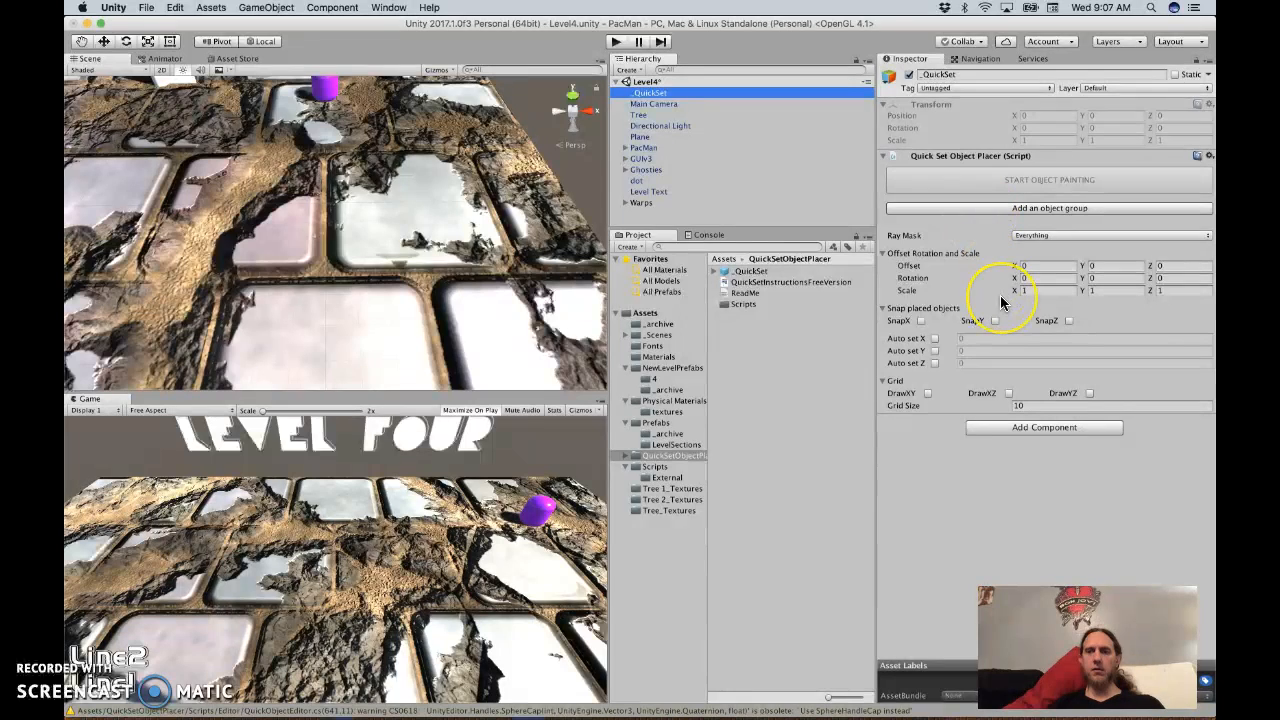
Step: Add an object group to the Quick Set Object Placer and fill it with a newly created cube
{"action": "left_click", "coordinate": [972, 210]}
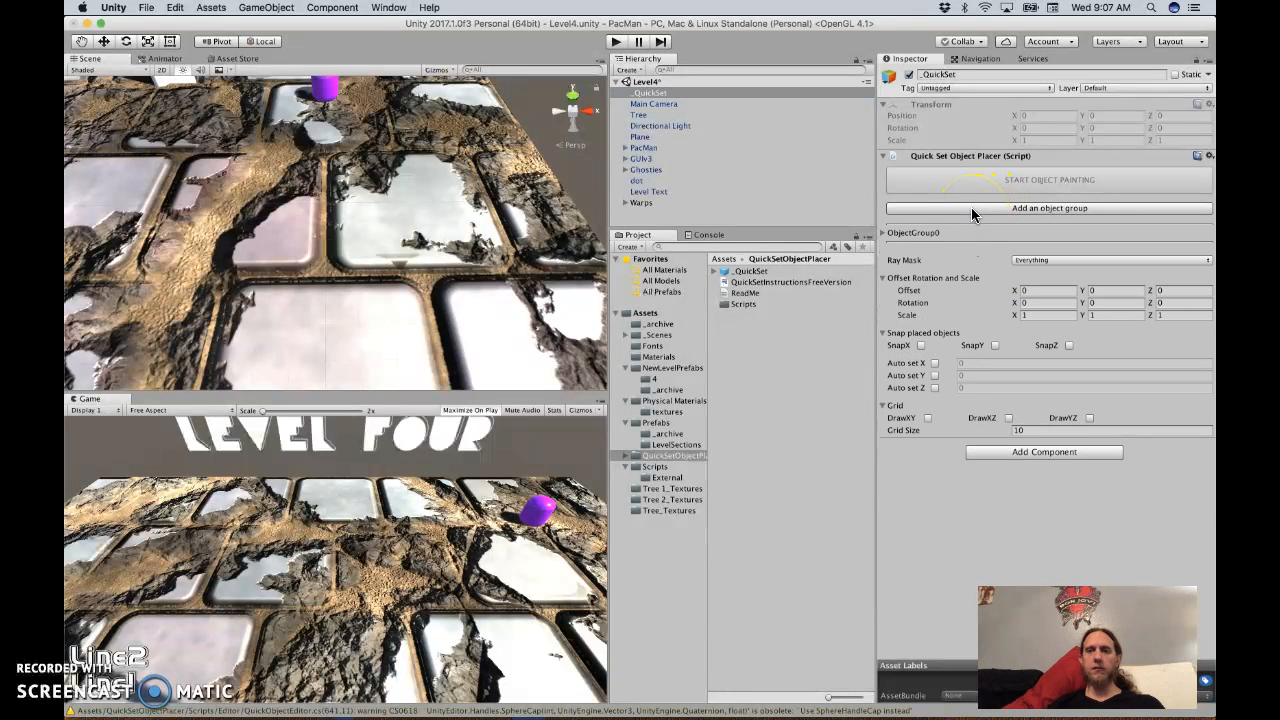
{"action": "left_click", "coordinate": [885, 233]}
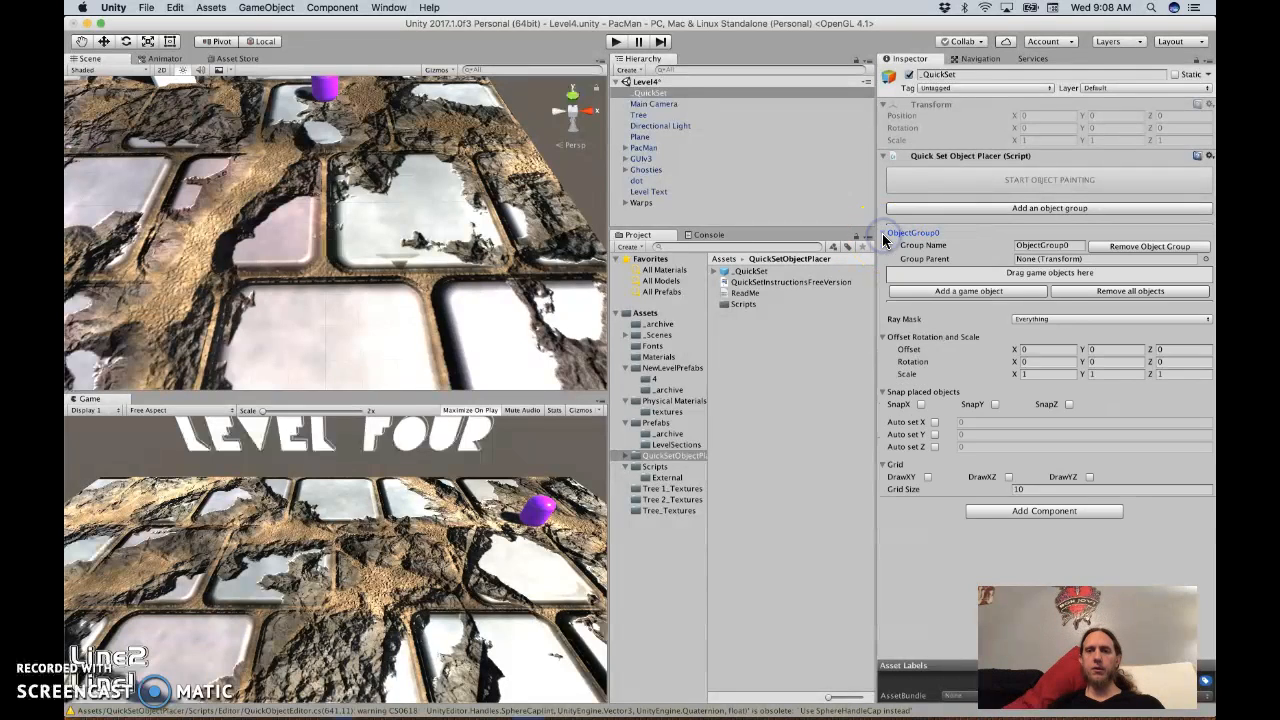
{"action": "left_click", "coordinate": [633, 68]}
{"action": "mouse_move", "coordinate": [665, 105]}
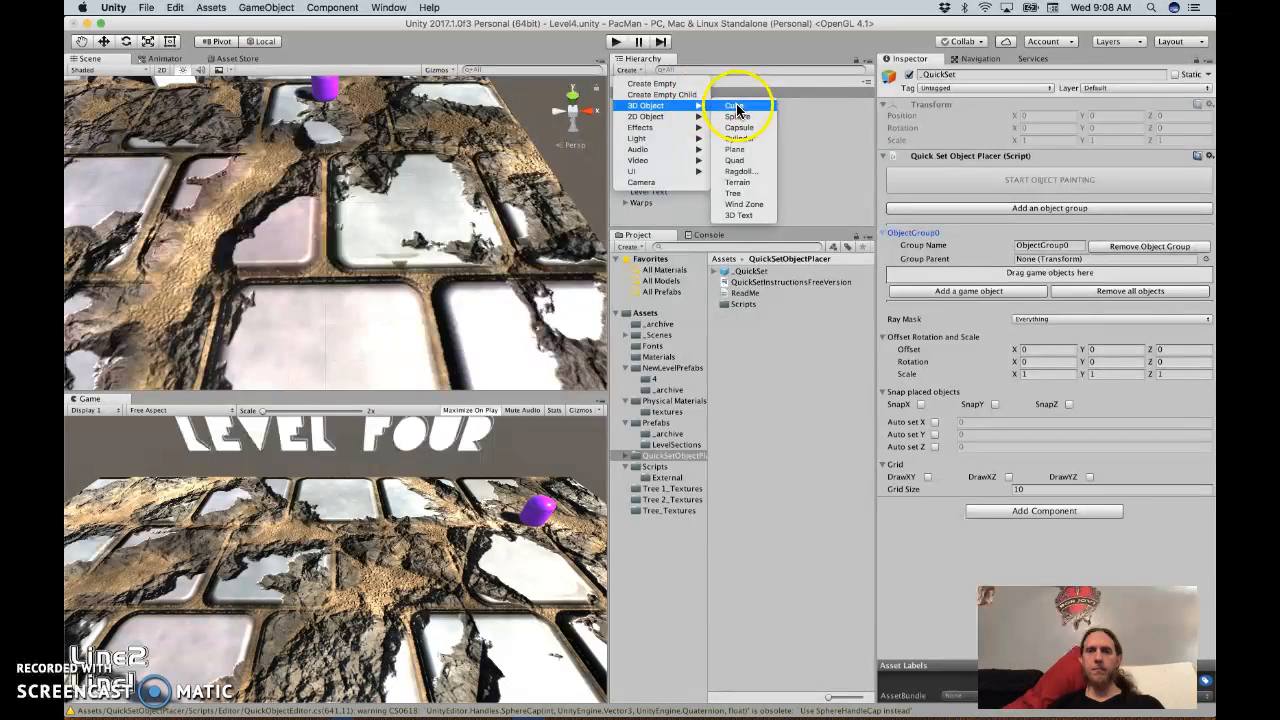
{"action": "left_click", "coordinate": [736, 106]}
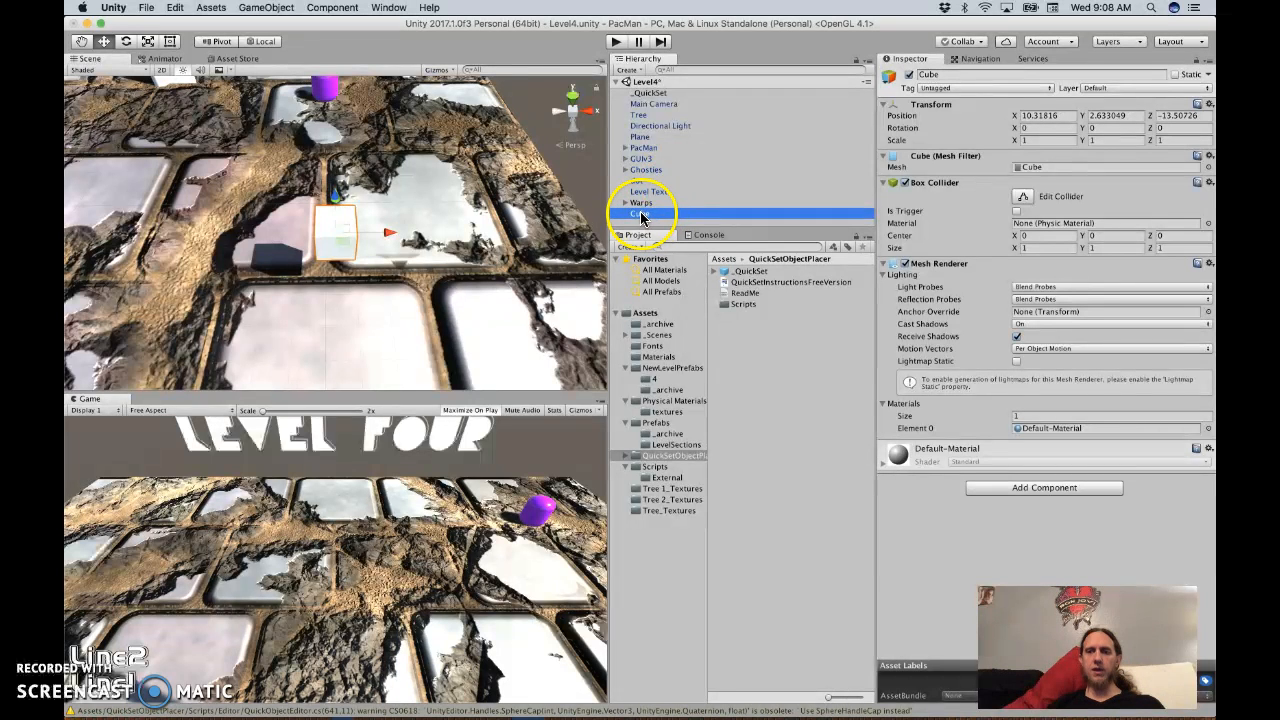
{"action": "left_click", "coordinate": [648, 93]}
{"action": "left_click_drag", "start_coordinate": [640, 214], "coordinate": [997, 276]}
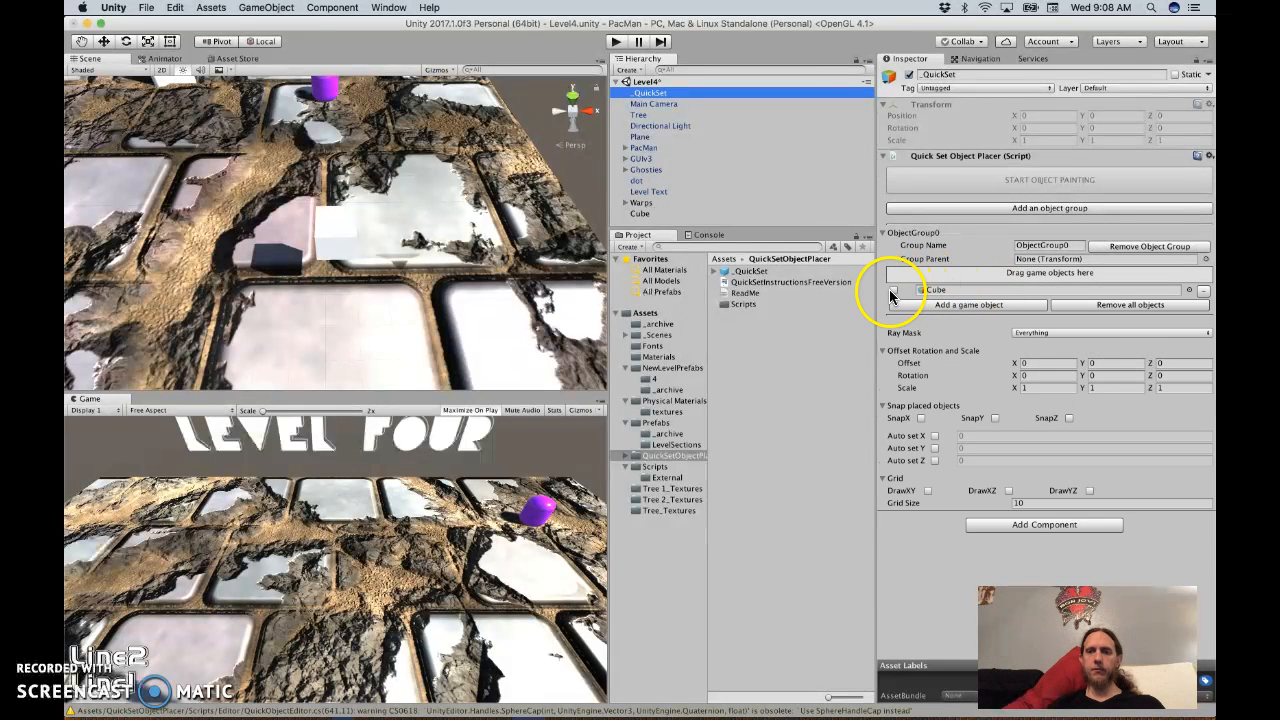
Step: Enable the cube in the object group and paint a cluster of cube copies onto the plane with object painting
{"action": "left_click", "coordinate": [894, 290]}
{"action": "left_click", "coordinate": [935, 181]}
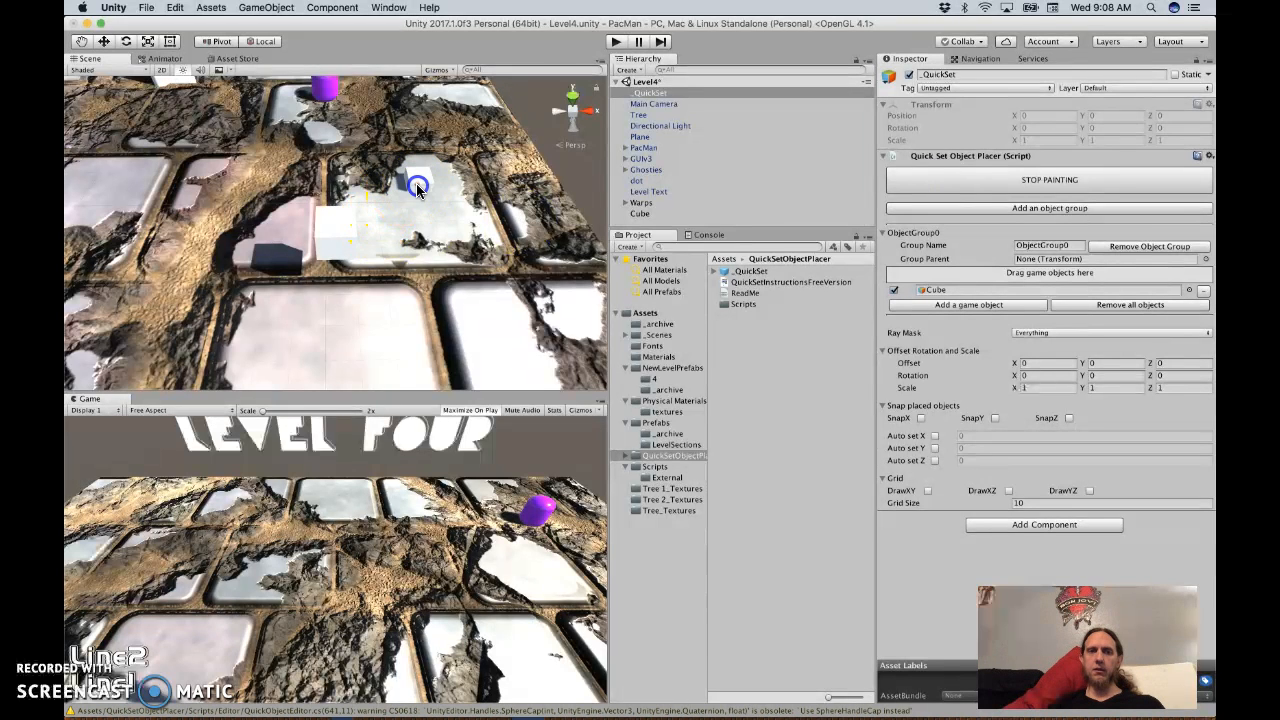
{"action": "left_click", "coordinate": [420, 195]}
{"action": "mouse_move", "coordinate": [420, 210]}
{"action": "left_mouse_down"}
{"action": "mouse_move", "coordinate": [443, 223]}
{"action": "mouse_move", "coordinate": [415, 262]}
{"action": "mouse_move", "coordinate": [446, 290]}
{"action": "mouse_move", "coordinate": [412, 269]}
{"action": "left_mouse_up"}
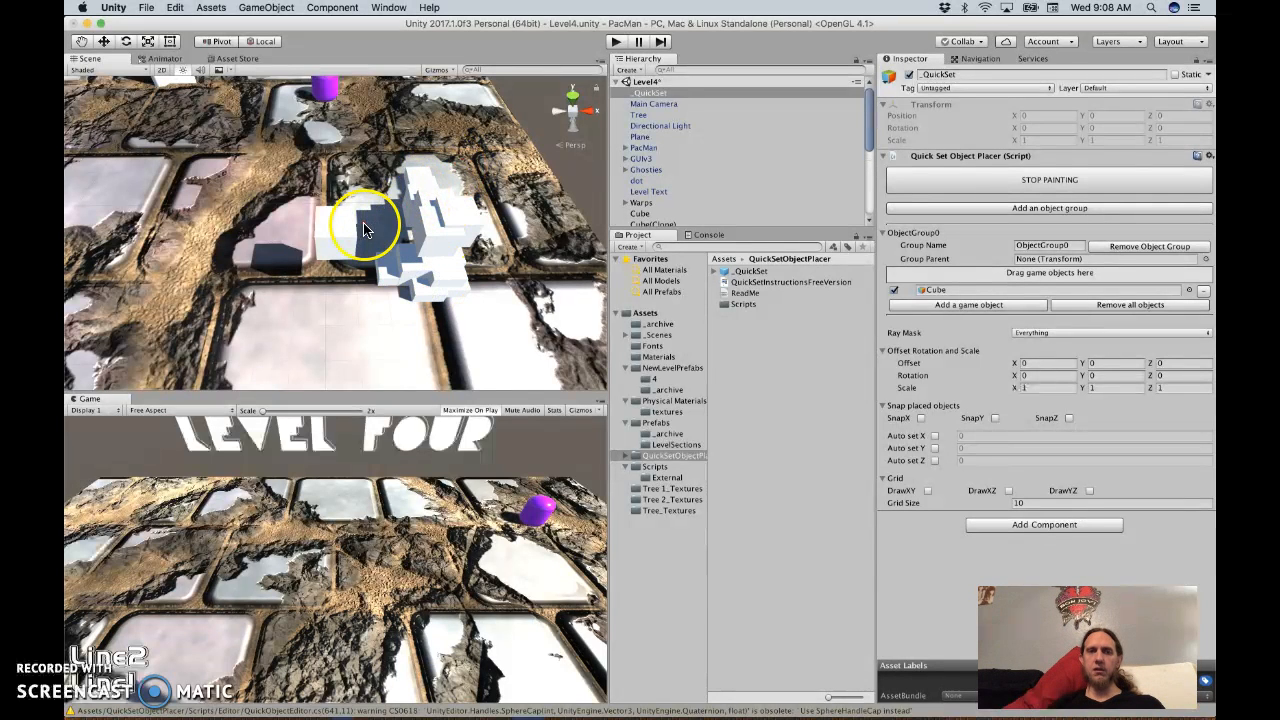
{"action": "left_click", "coordinate": [946, 180]}
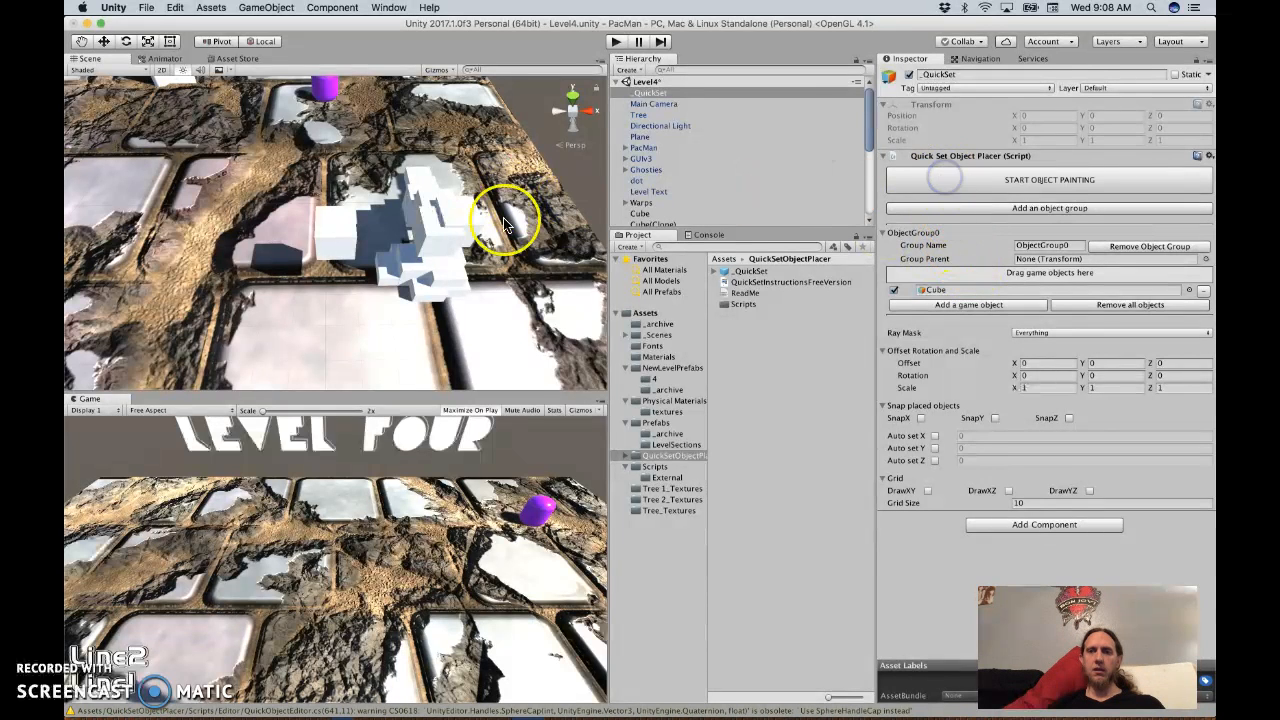
Step: Build a row of adjacent cubes by moving the original cube along X and duplicating it up to X 10.49
{"action": "left_click", "coordinate": [343, 221]}
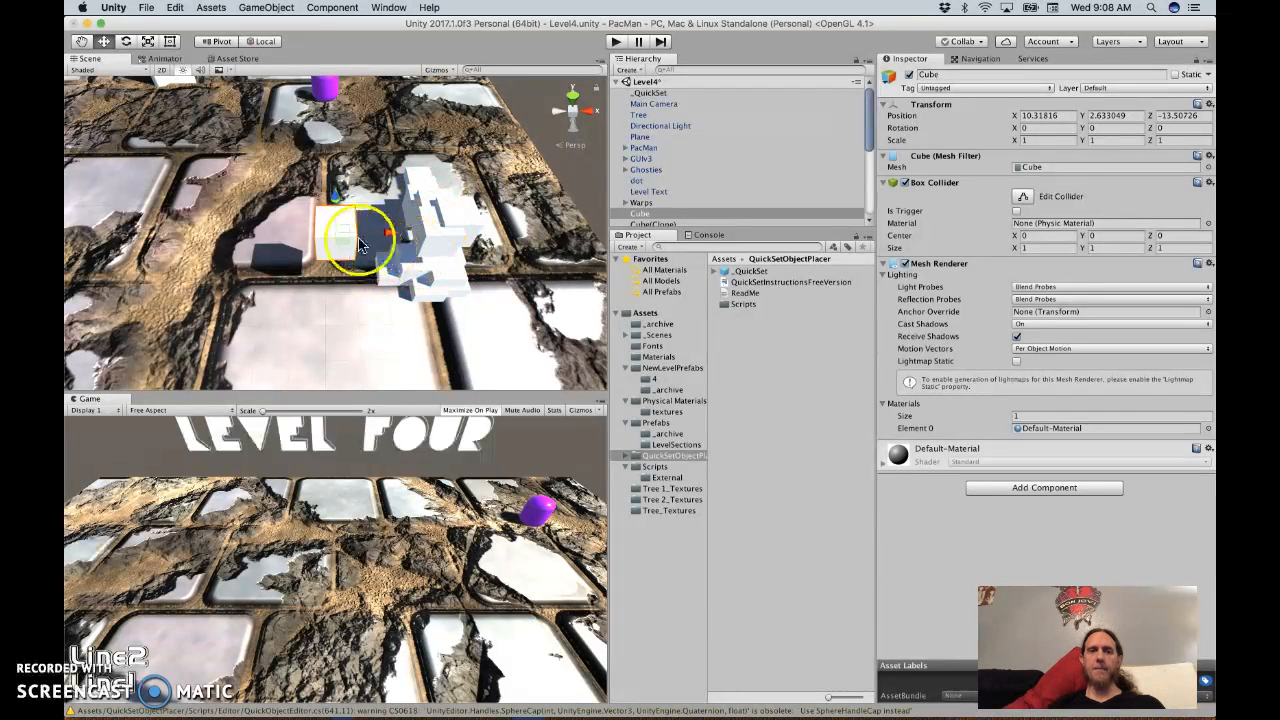
{"action": "mouse_move", "coordinate": [380, 237]}
{"action": "left_mouse_down"}
{"action": "mouse_move", "coordinate": [228, 236]}
{"action": "mouse_move", "coordinate": [207, 213]}
{"action": "mouse_move", "coordinate": [202, 229]}
{"action": "mouse_move", "coordinate": [340, 238]}
{"action": "mouse_move", "coordinate": [313, 233]}
{"action": "left_mouse_up"}
{"action": "key", "text": "super+d"}
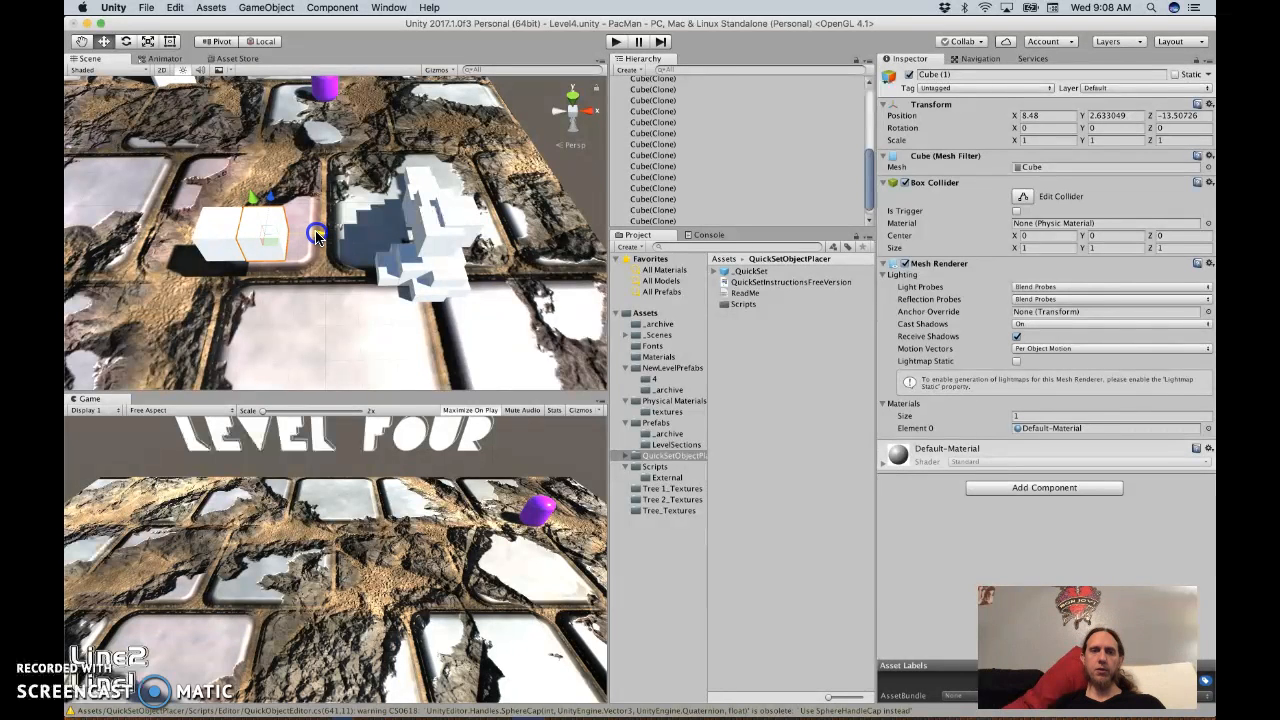
{"action": "left_click_drag", "start_coordinate": [322, 235], "coordinate": [349, 212]}
{"action": "key", "text": "super+d"}
{"action": "right_click_drag", "start_coordinate": [349, 217], "coordinate": [230, 208]}
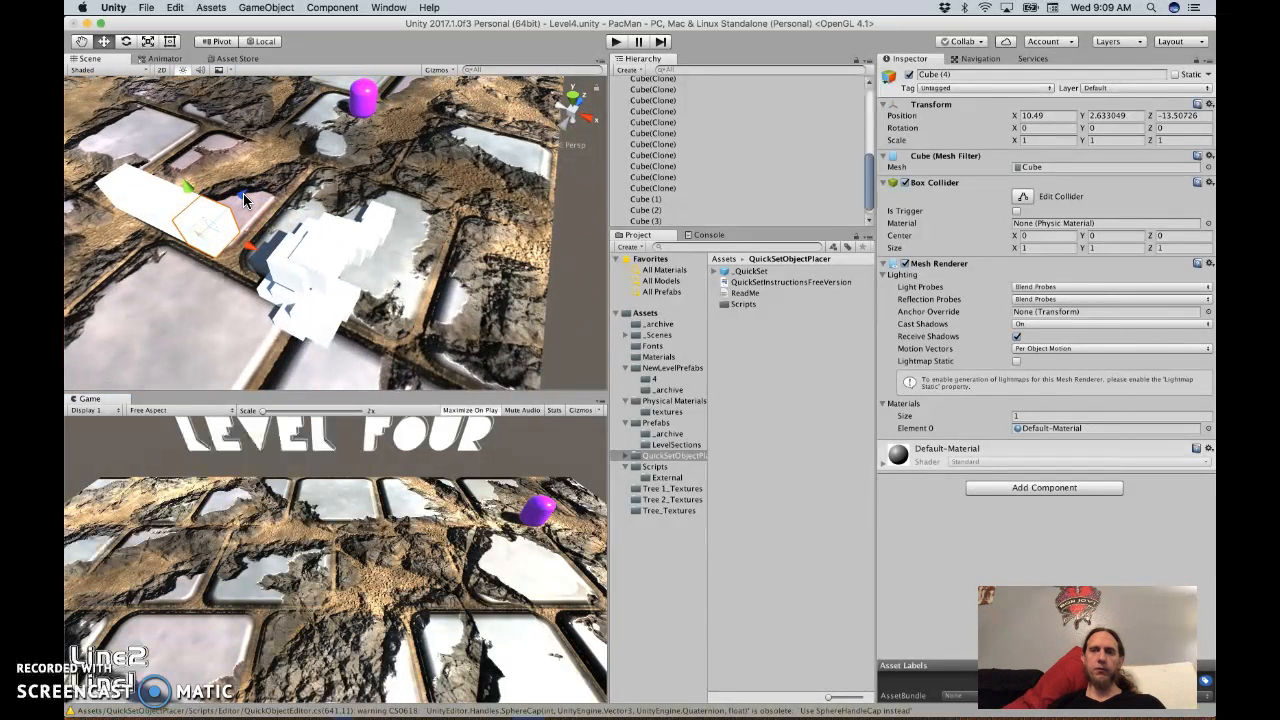
Step: Set the Z position of the last cube in the row to -14.50726
{"action": "left_click", "coordinate": [1171, 115]}
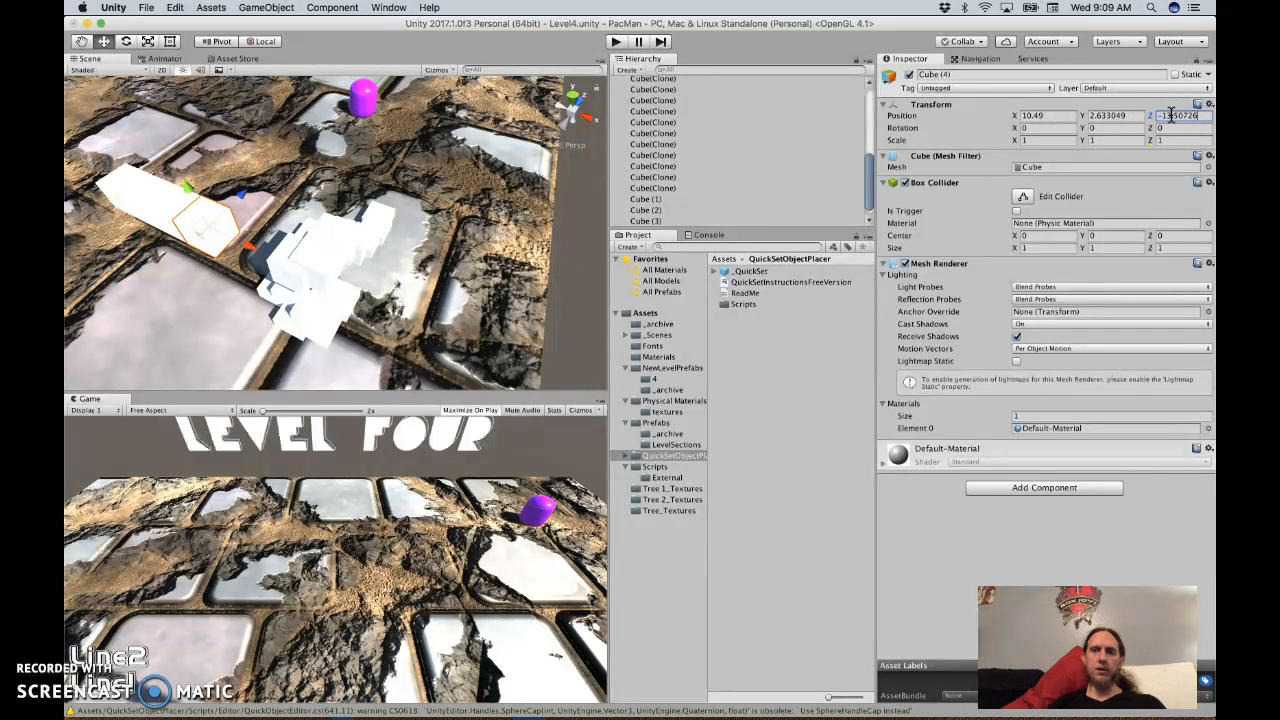
{"action": "left_click", "coordinate": [1171, 115]}
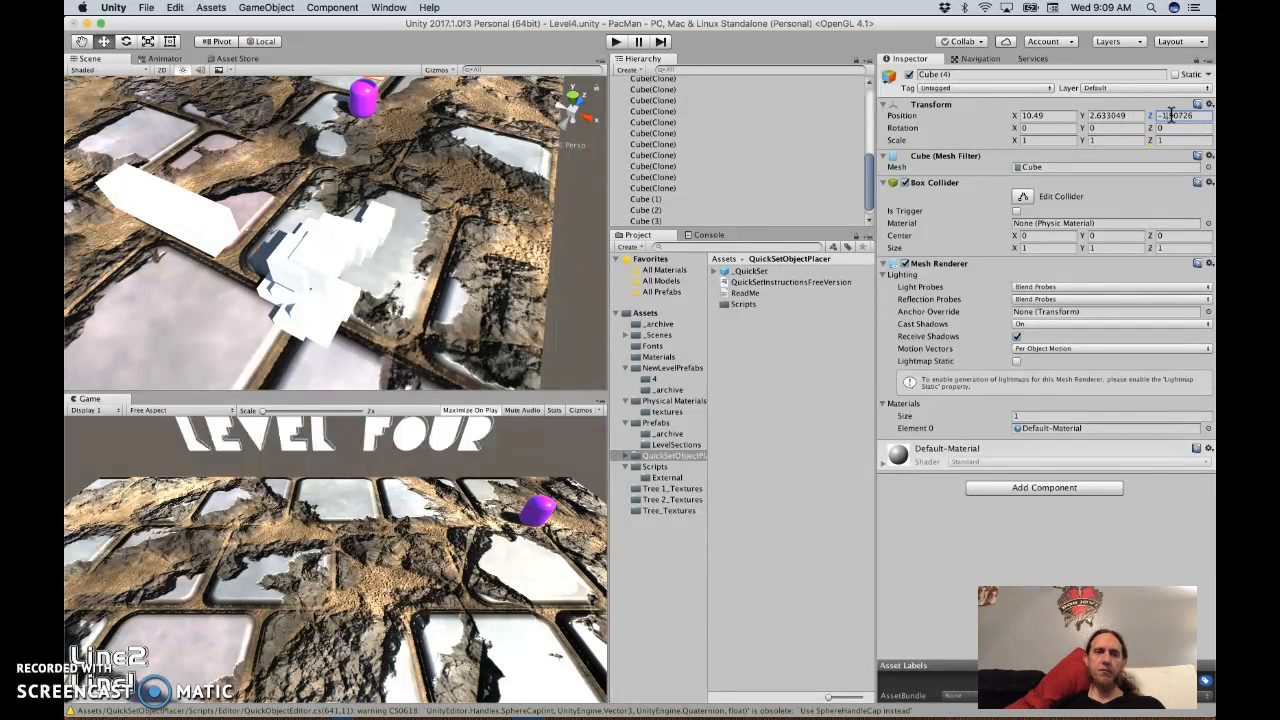
{"action": "key", "text": "BackSpace"}
{"action": "type", "text": "4"}
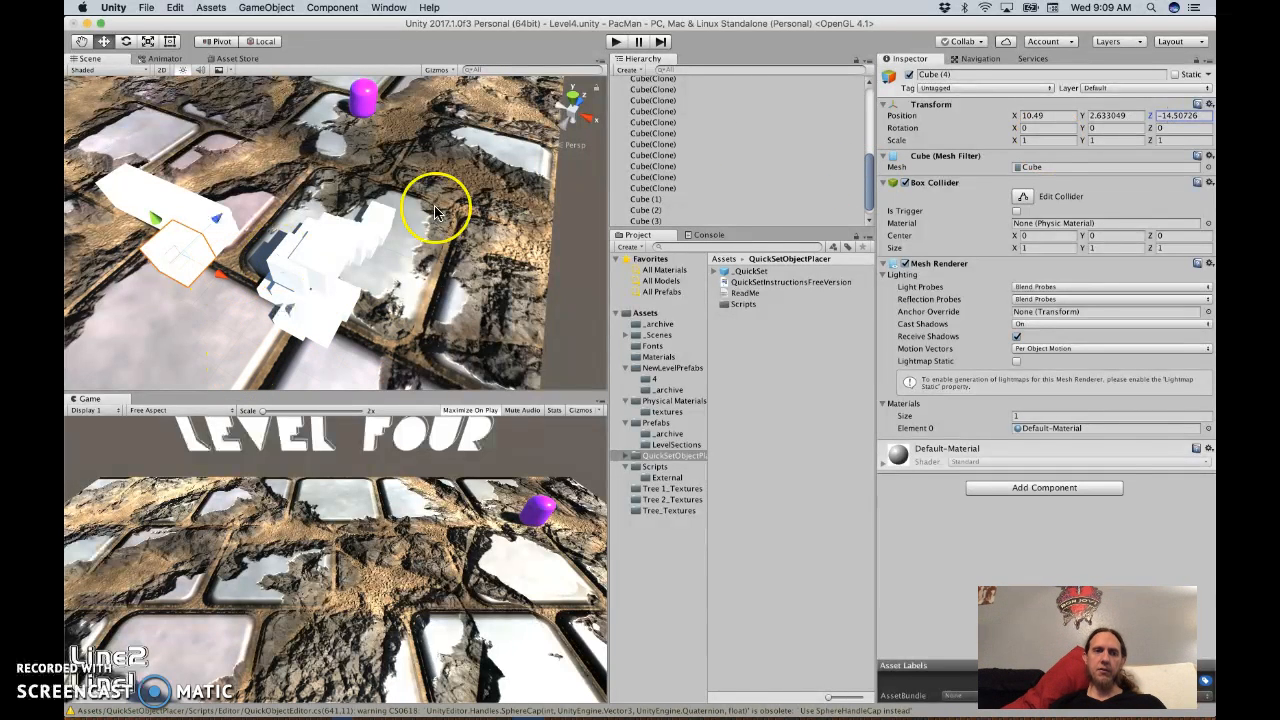
Step: Try a Z position of -15.50726 for the same cube and restore it to -14.50726
{"action": "left_click", "coordinate": [1170, 115]}
{"action": "left_click", "coordinate": [1164, 115]}
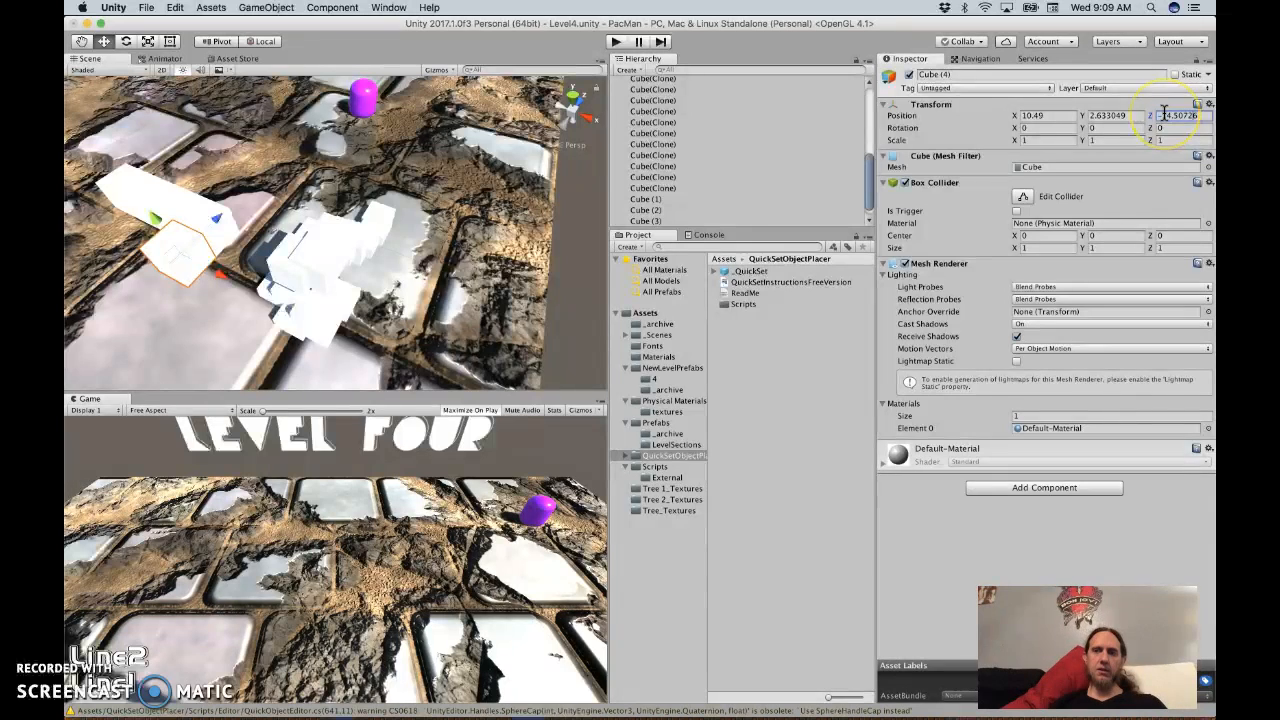
{"action": "key", "text": "BackSpace"}
{"action": "type", "text": "5"}
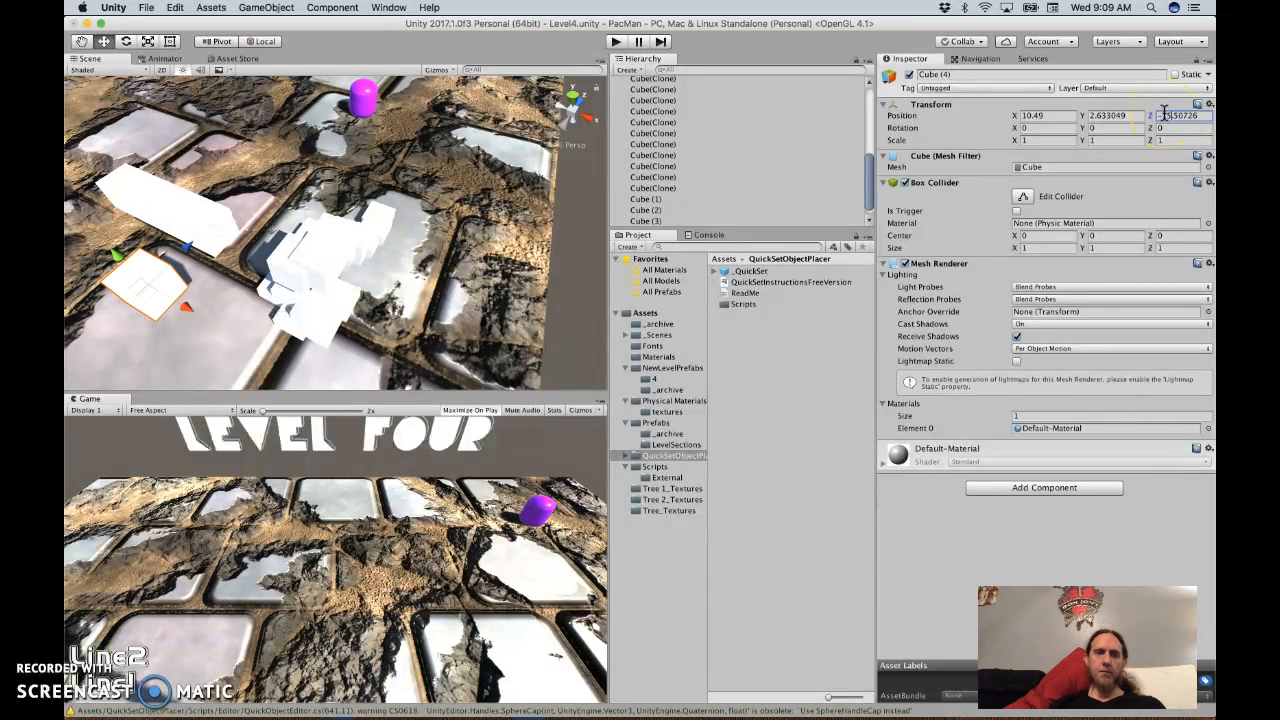
{"action": "key", "text": "BackSpace"}
{"action": "type", "text": "4"}
Step: Duplicate the cube beside the row's end and set the copy's Z position to -15.50726
{"action": "left_click", "coordinate": [543, 198]}
{"action": "left_click", "coordinate": [533, 200]}
{"action": "left_click", "coordinate": [186, 288]}
{"action": "left_click", "coordinate": [196, 311]}
{"action": "left_click", "coordinate": [194, 271]}
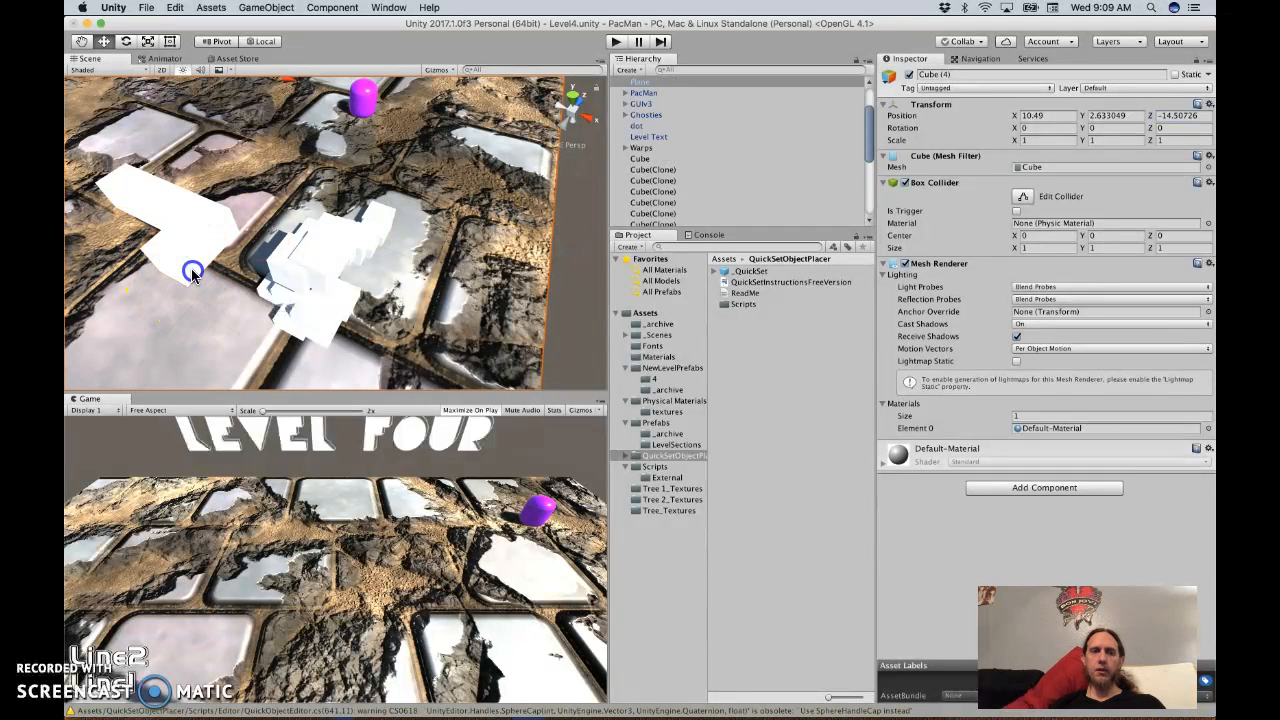
{"action": "left_click", "coordinate": [186, 263]}
{"action": "key", "text": "super+d"}
{"action": "left_click", "coordinate": [1172, 116]}
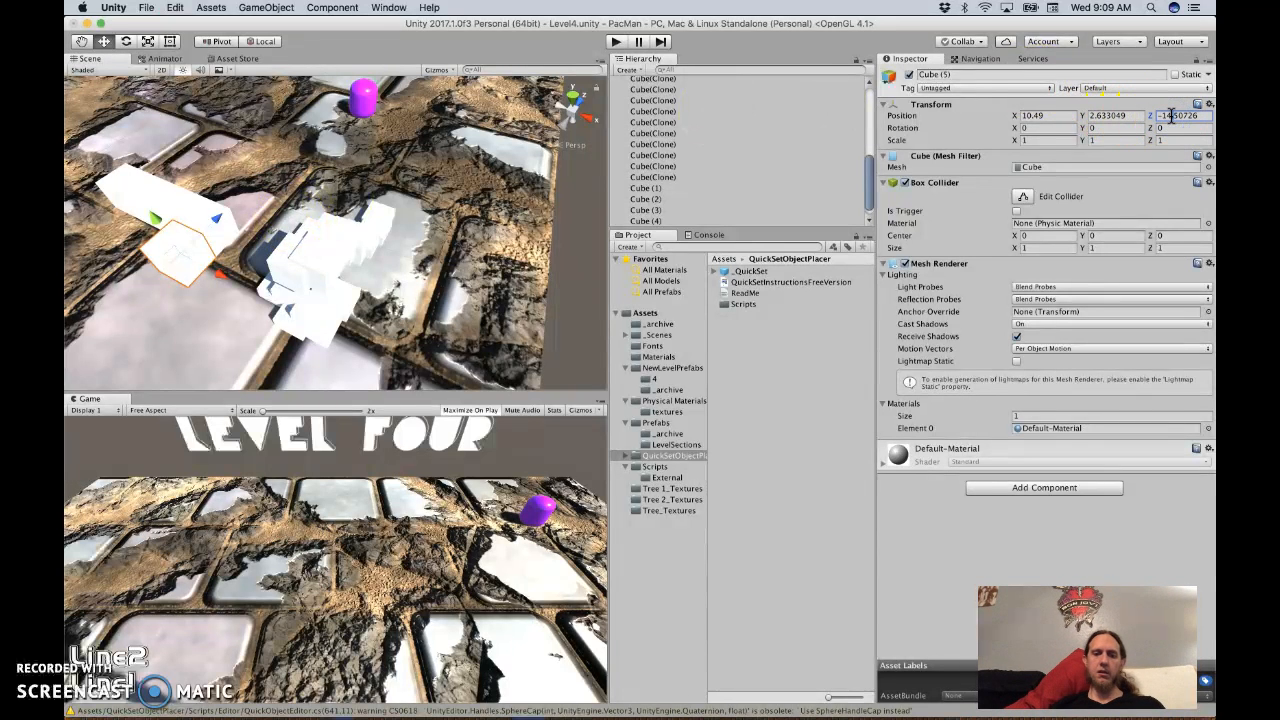
{"action": "key", "text": "BackSpace"}
{"action": "type", "text": "5"}
{"action": "left_click", "coordinate": [314, 266]}
{"action": "left_click", "coordinate": [185, 262]}
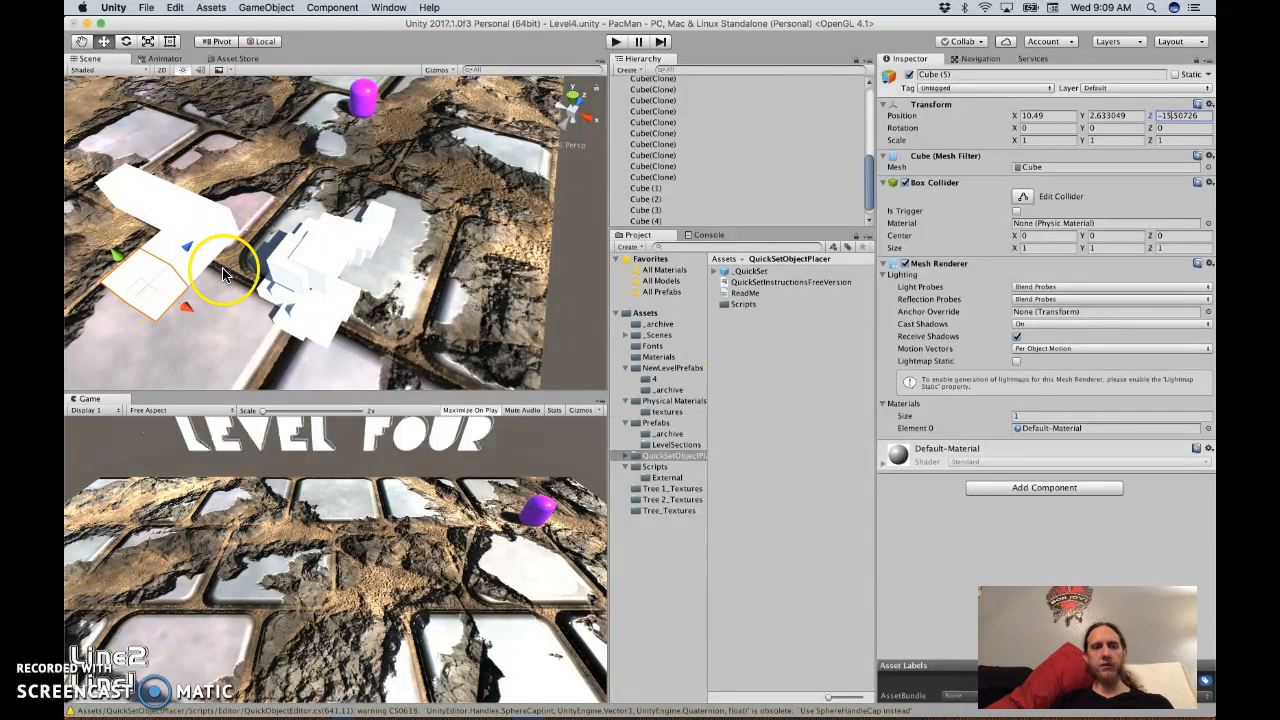
Step: Delete the painted cube clones and the row of cubes from the scene together, keeping Cube (5)
{"action": "left_click_drag", "start_coordinate": [241, 262], "coordinate": [380, 262], "text": "alt"}
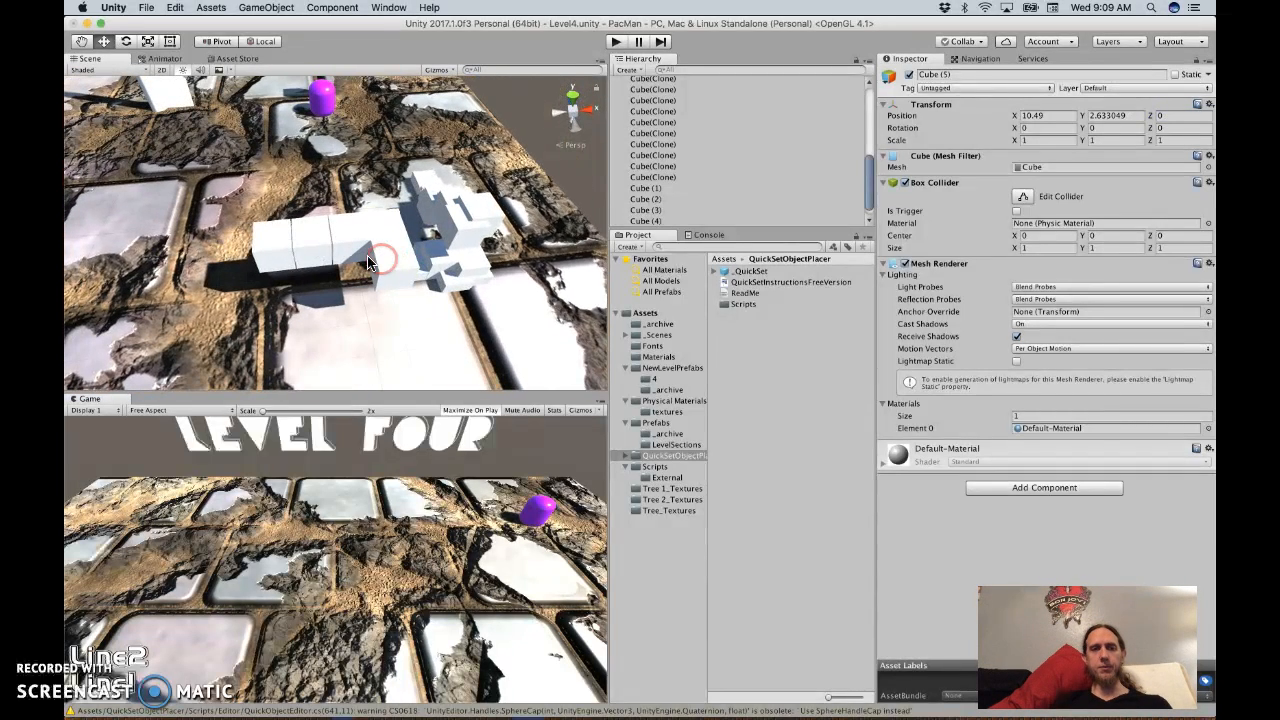
{"action": "left_click_drag", "start_coordinate": [224, 202], "coordinate": [528, 308]}
{"action": "left_click", "coordinate": [528, 308]}
{"action": "left_click_drag", "start_coordinate": [383, 148], "coordinate": [548, 296]}
{"action": "key", "text": "super+BackSpace"}
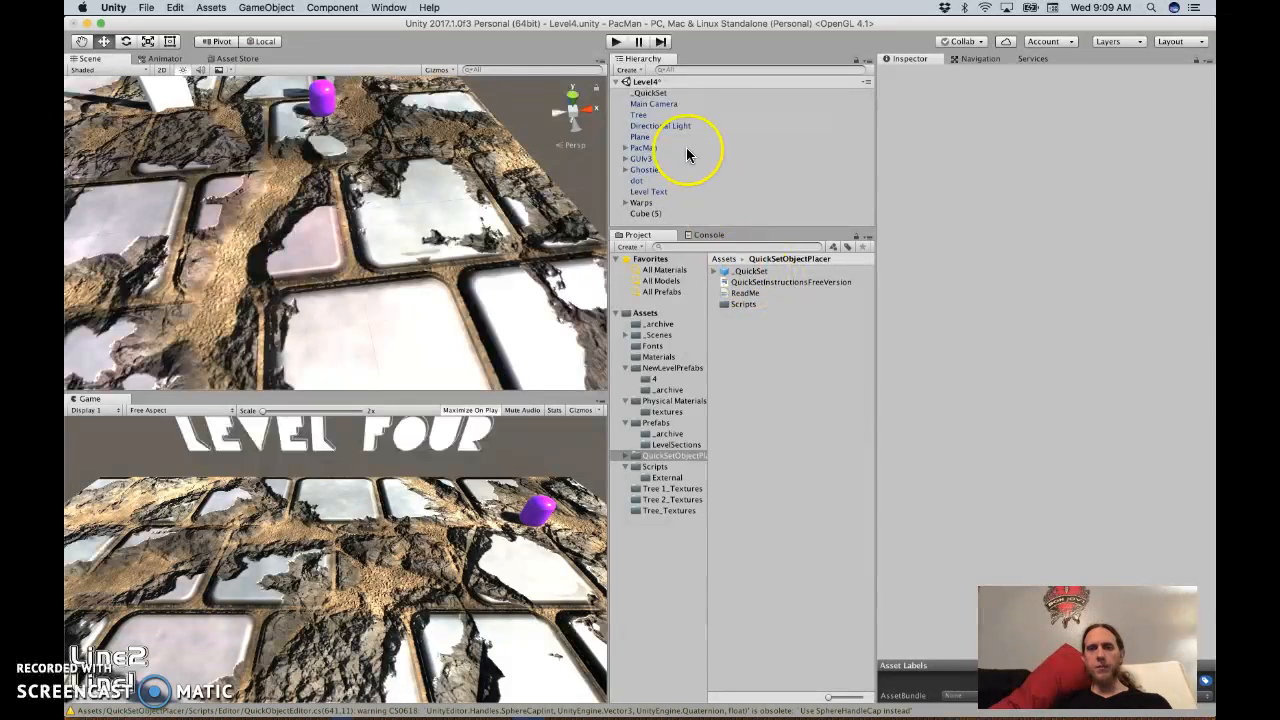
Step: Check the object group of _QuickSet and frame the remaining Cube (5) in the Scene view
{"action": "left_click", "coordinate": [650, 92]}
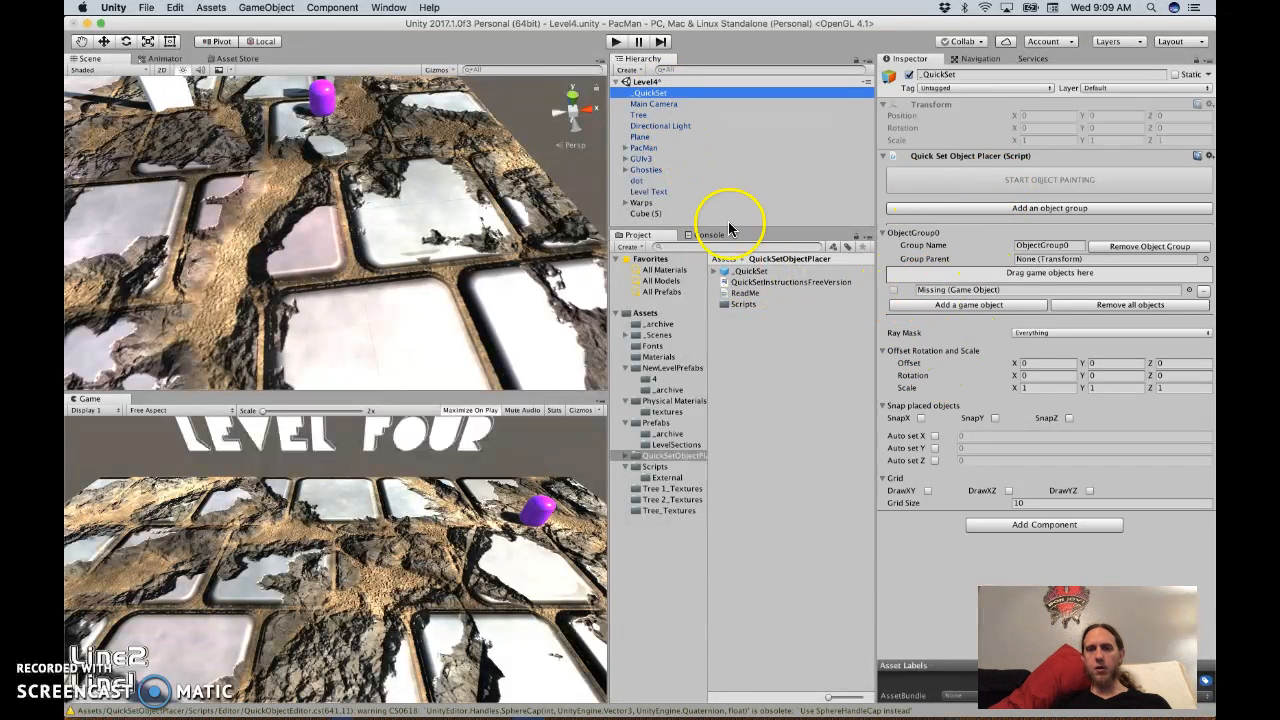
{"action": "left_click", "coordinate": [645, 213]}
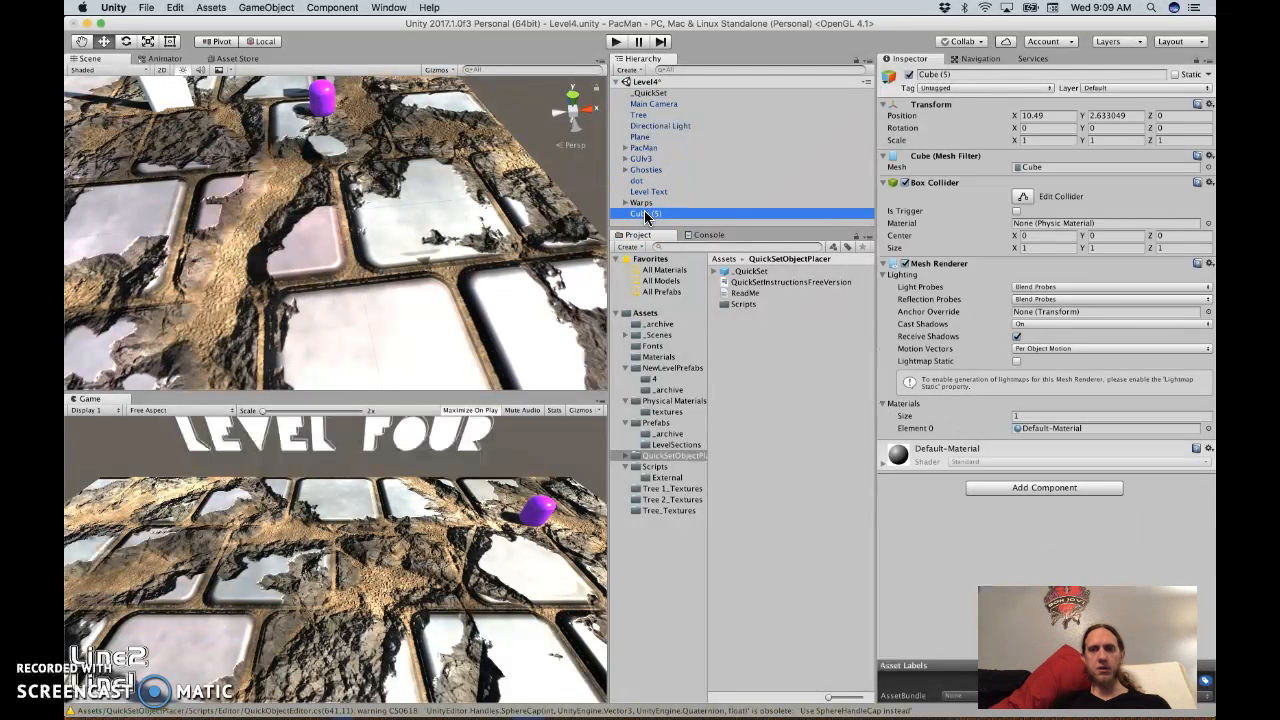
{"action": "double_click", "coordinate": [640, 215]}
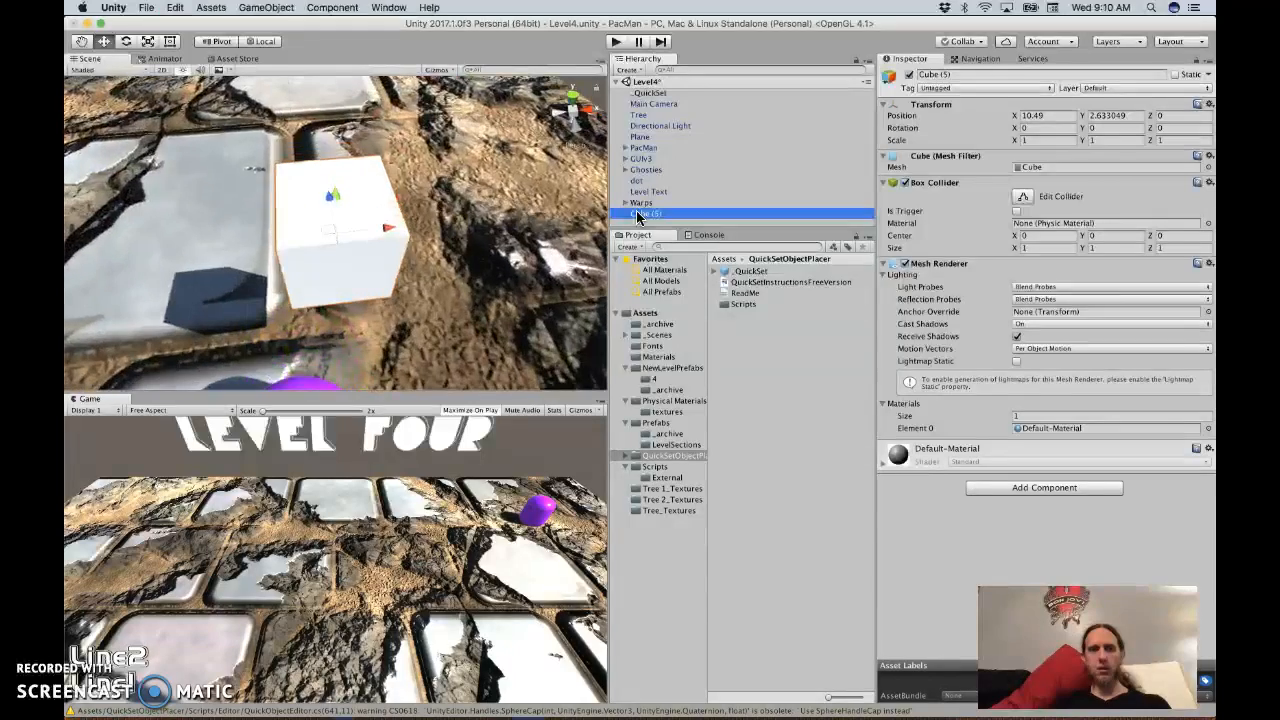
Step: Move Cube (5) along the Z axis to about -2.74
{"action": "left_click_drag", "start_coordinate": [330, 208], "coordinate": [363, 360]}
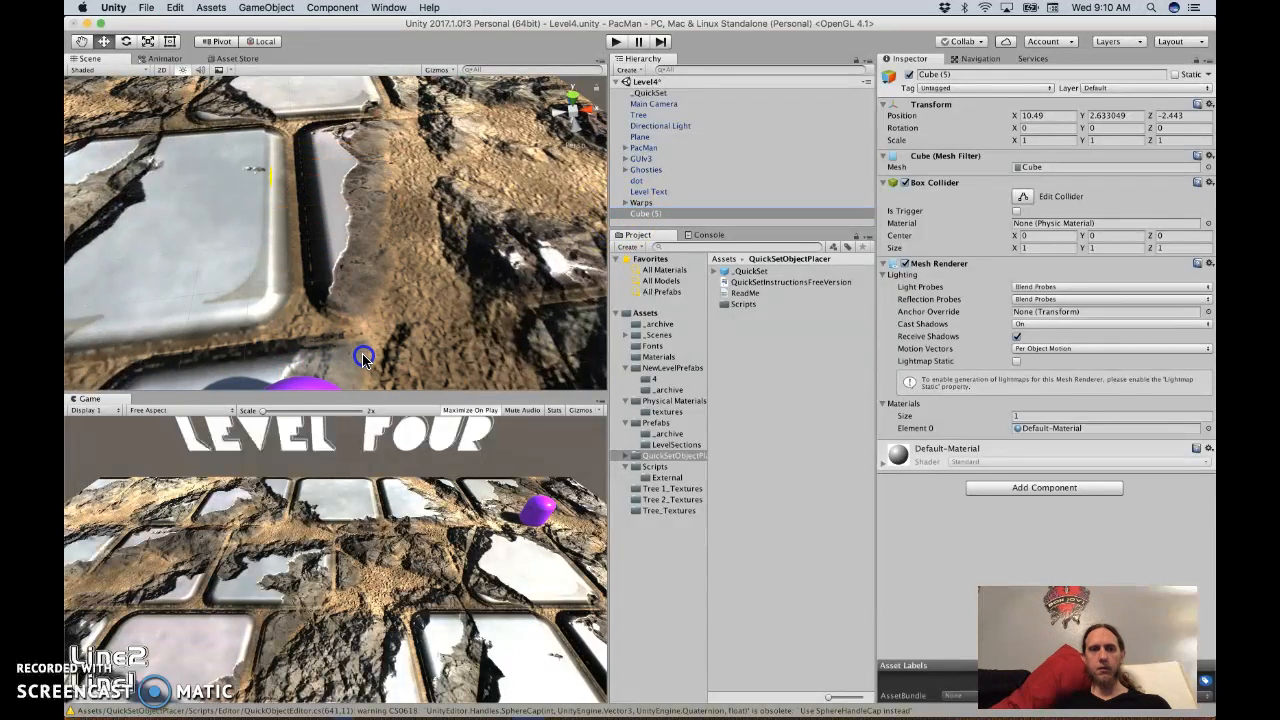
{"action": "scroll", "coordinate": [409, 229], "scroll_direction": "down", "scroll_amount": 10}
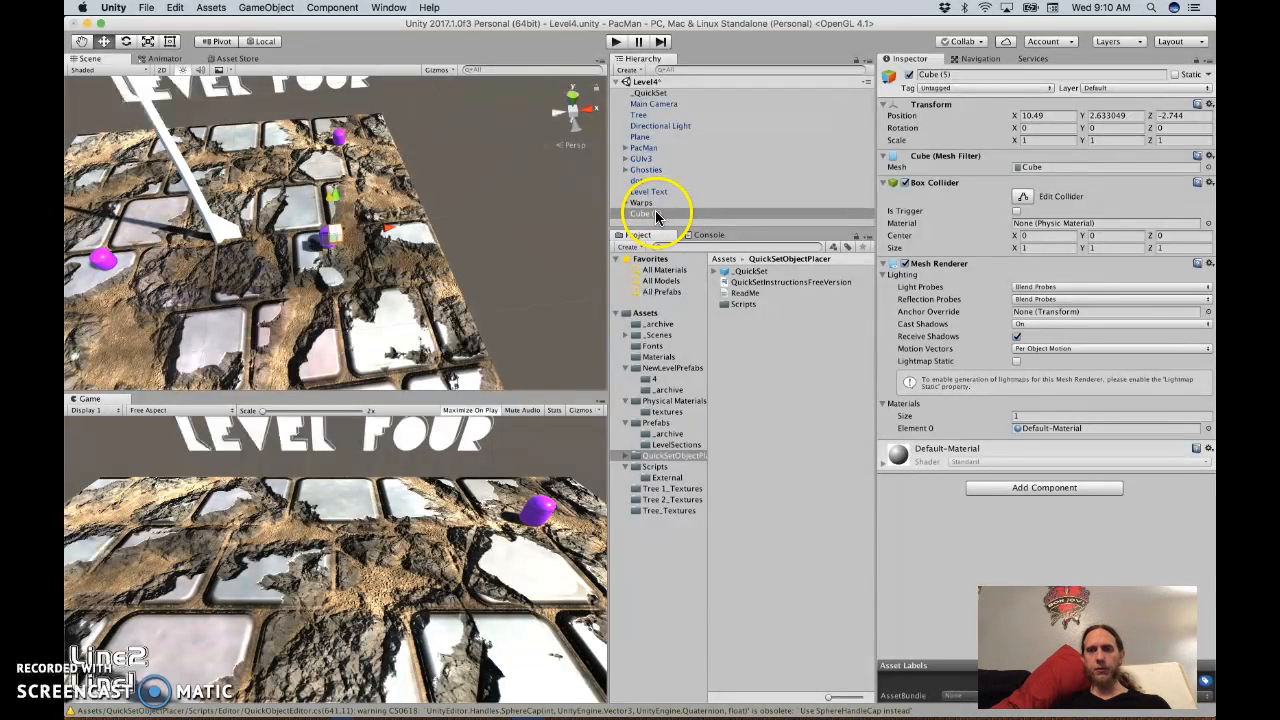
Step: Add Cube (5) to _QuickSet's ObjectGroup0 as an enabled object and turn on snapping of placed objects for X, Y and Z
{"action": "left_click", "coordinate": [650, 92]}
{"action": "mouse_move", "coordinate": [645, 213]}
{"action": "left_mouse_down"}
{"action": "mouse_move", "coordinate": [951, 251]}
{"action": "mouse_move", "coordinate": [954, 290]}
{"action": "left_mouse_up"}
{"action": "left_click", "coordinate": [895, 290]}
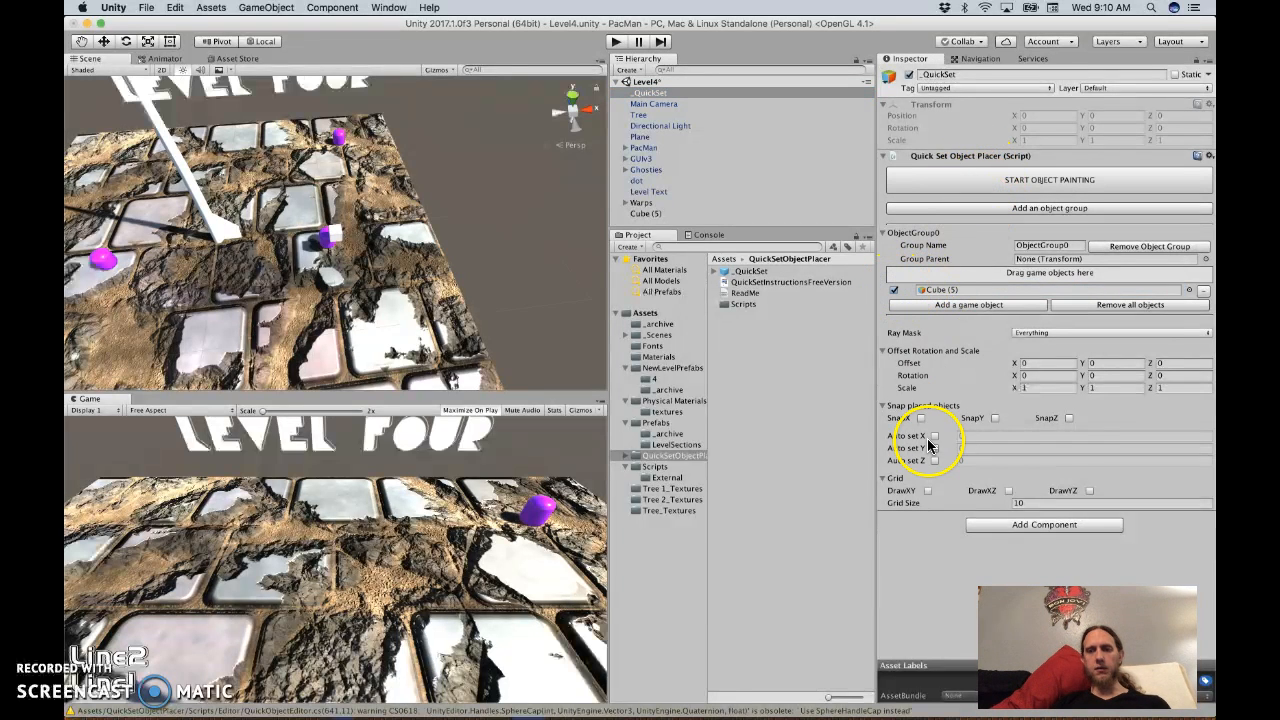
{"action": "left_click", "coordinate": [1069, 418]}
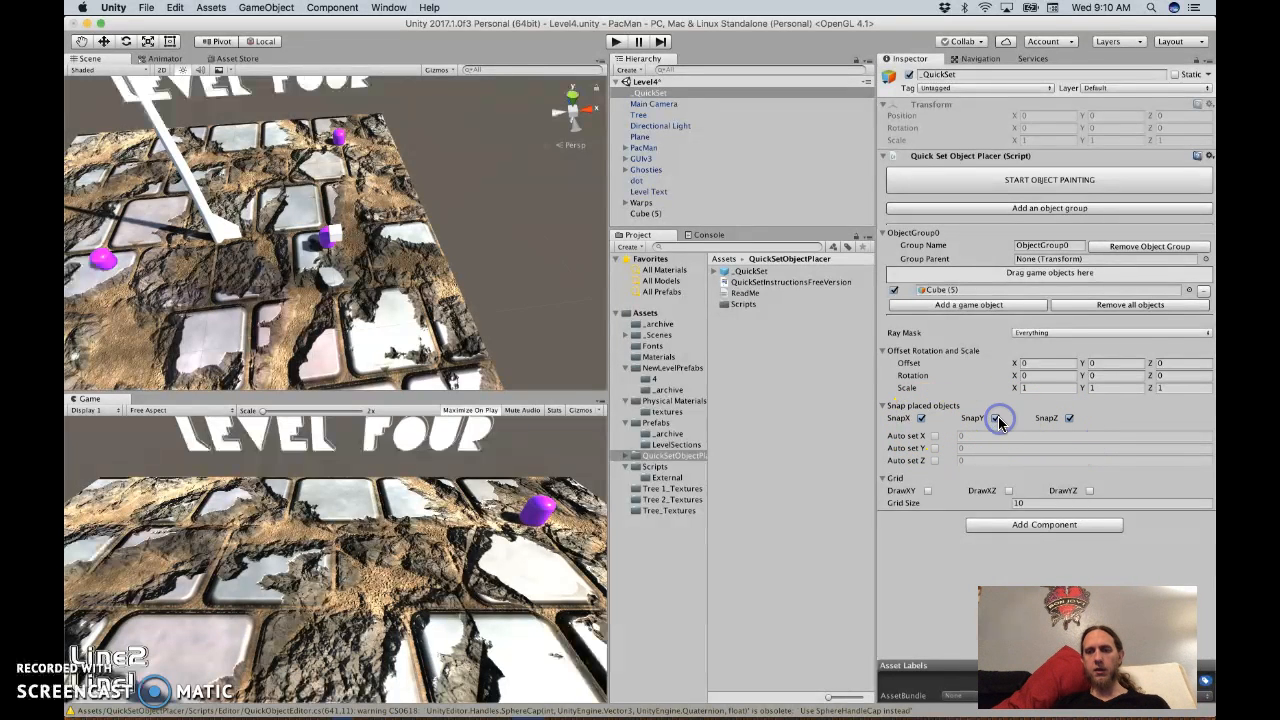
Step: Start object painting and paint adjoining snapped cubes into a filled patch on the ground in front of Cube (5)
{"action": "left_click", "coordinate": [951, 178]}
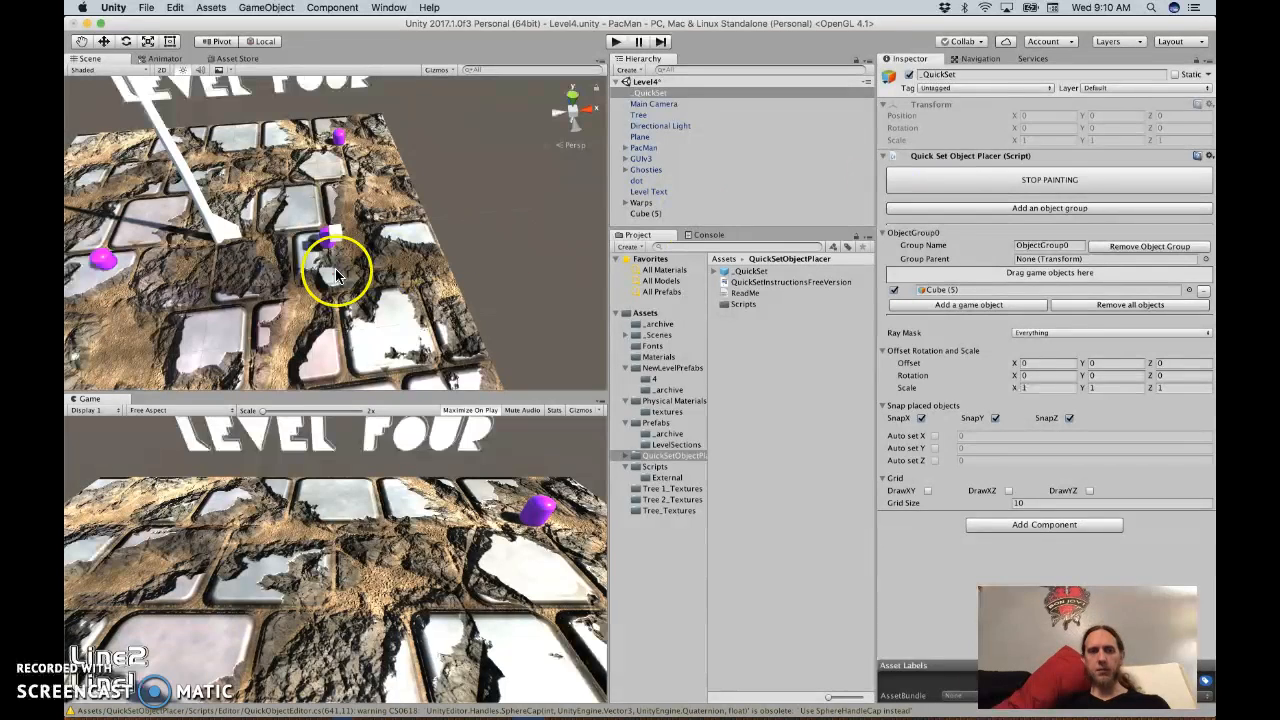
{"action": "left_click", "coordinate": [376, 324]}
{"action": "mouse_move", "coordinate": [404, 318]}
{"action": "left_mouse_down", "text": "alt"}
{"action": "mouse_move", "coordinate": [393, 351]}
{"action": "mouse_move", "coordinate": [396, 334]}
{"action": "mouse_move", "coordinate": [426, 334]}
{"action": "mouse_move", "coordinate": [427, 310]}
{"action": "left_mouse_up", "text": "alt"}
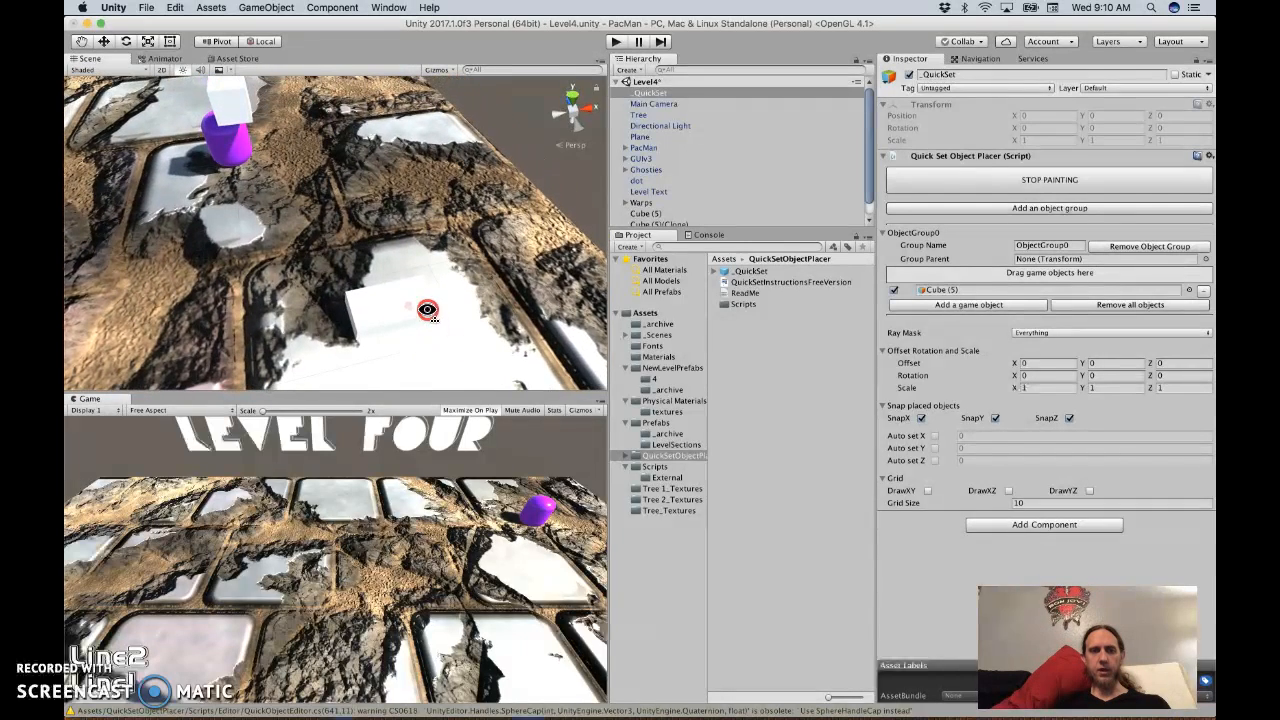
{"action": "mouse_move", "coordinate": [262, 277]}
{"action": "left_mouse_down"}
{"action": "mouse_move", "coordinate": [393, 250]}
{"action": "mouse_move", "coordinate": [266, 286]}
{"action": "mouse_move", "coordinate": [272, 336]}
{"action": "mouse_move", "coordinate": [295, 340]}
{"action": "mouse_move", "coordinate": [311, 313]}
{"action": "left_mouse_up"}
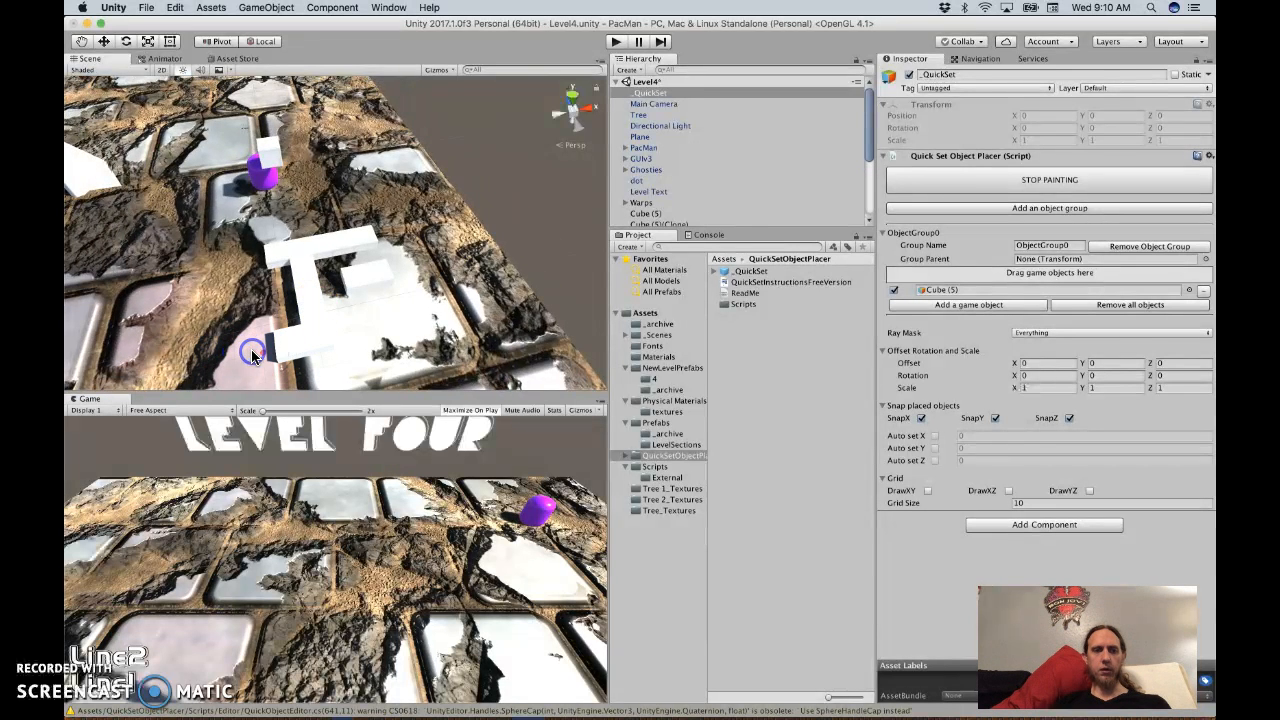
{"action": "mouse_move", "coordinate": [251, 352]}
{"action": "left_mouse_down"}
{"action": "mouse_move", "coordinate": [206, 360]}
{"action": "mouse_move", "coordinate": [193, 318]}
{"action": "left_mouse_up"}
{"action": "mouse_move", "coordinate": [200, 268]}
{"action": "left_mouse_down"}
{"action": "mouse_move", "coordinate": [270, 312]}
{"action": "mouse_move", "coordinate": [300, 314]}
{"action": "mouse_move", "coordinate": [288, 325]}
{"action": "mouse_move", "coordinate": [263, 294]}
{"action": "mouse_move", "coordinate": [240, 323]}
{"action": "mouse_move", "coordinate": [233, 277]}
{"action": "mouse_move", "coordinate": [272, 258]}
{"action": "mouse_move", "coordinate": [257, 234]}
{"action": "mouse_move", "coordinate": [370, 270]}
{"action": "mouse_move", "coordinate": [324, 268]}
{"action": "mouse_move", "coordinate": [363, 255]}
{"action": "mouse_move", "coordinate": [334, 287]}
{"action": "left_mouse_up"}
{"action": "left_click", "coordinate": [251, 251]}
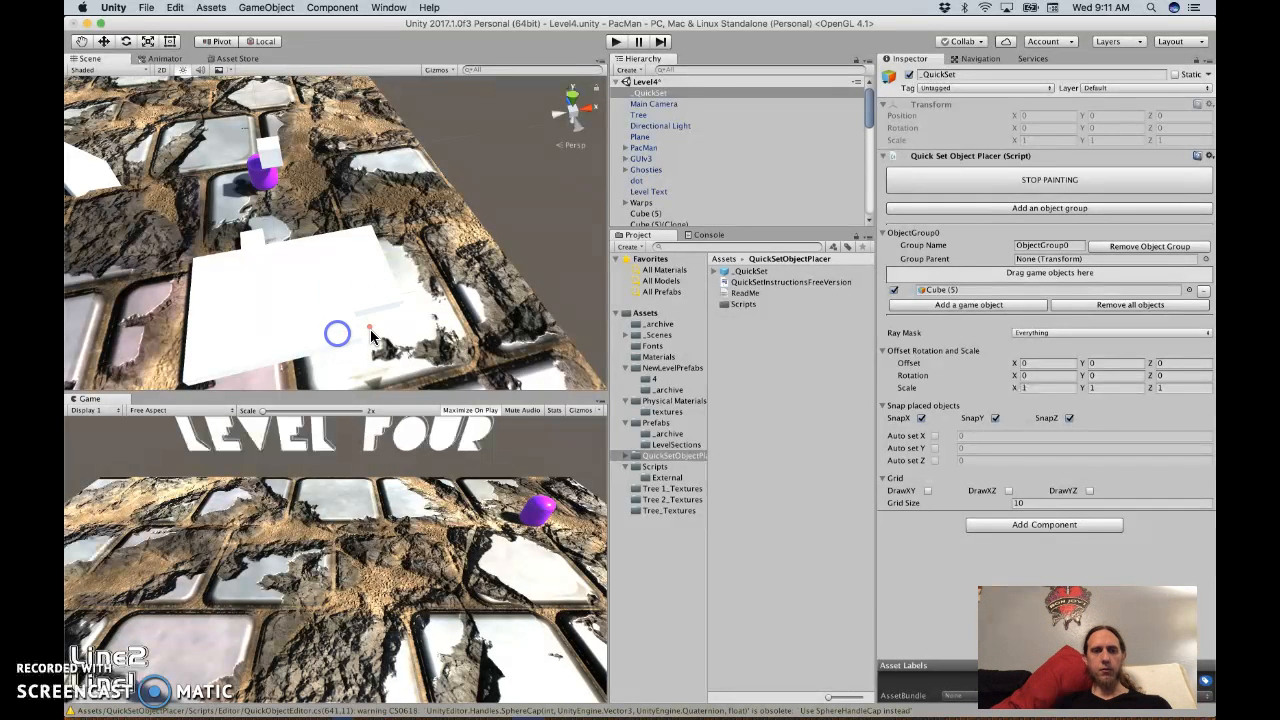
{"action": "mouse_move", "coordinate": [330, 305]}
{"action": "left_mouse_down"}
{"action": "mouse_move", "coordinate": [309, 294]}
{"action": "mouse_move", "coordinate": [298, 258]}
{"action": "left_mouse_up"}
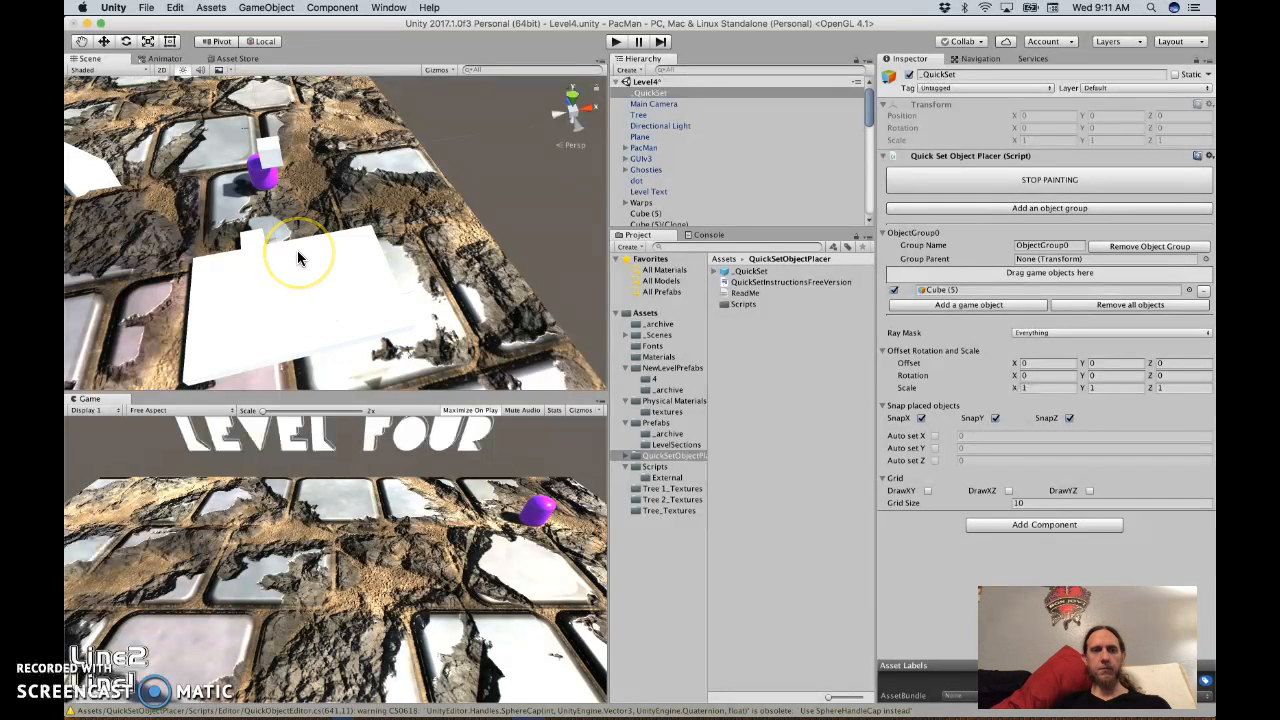